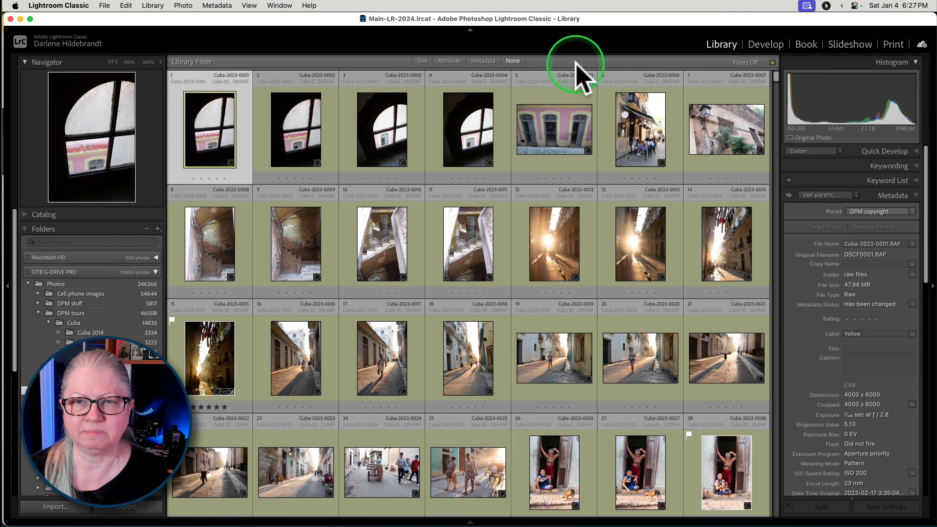
- Show the metadata filter columns, limit the library to photos from the X-T3 camera and select them all
left_click(483, 61)
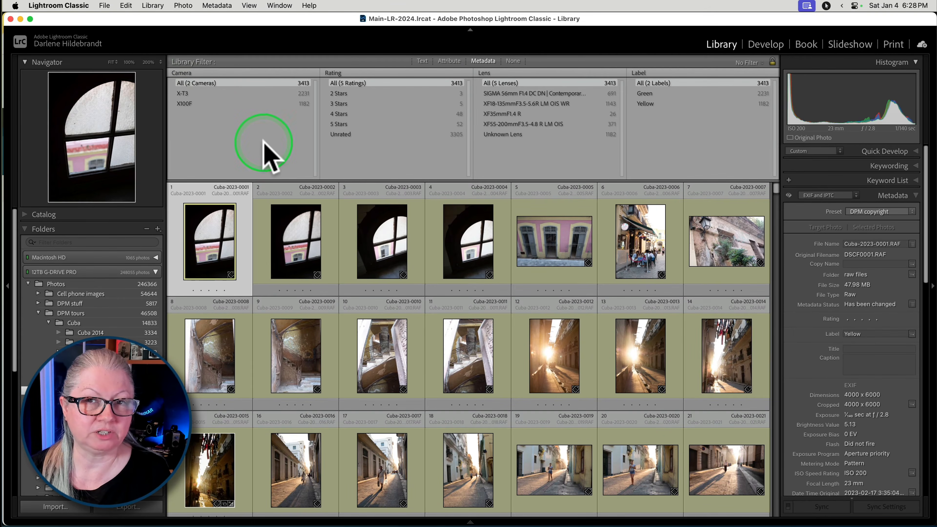
left_click(181, 72)
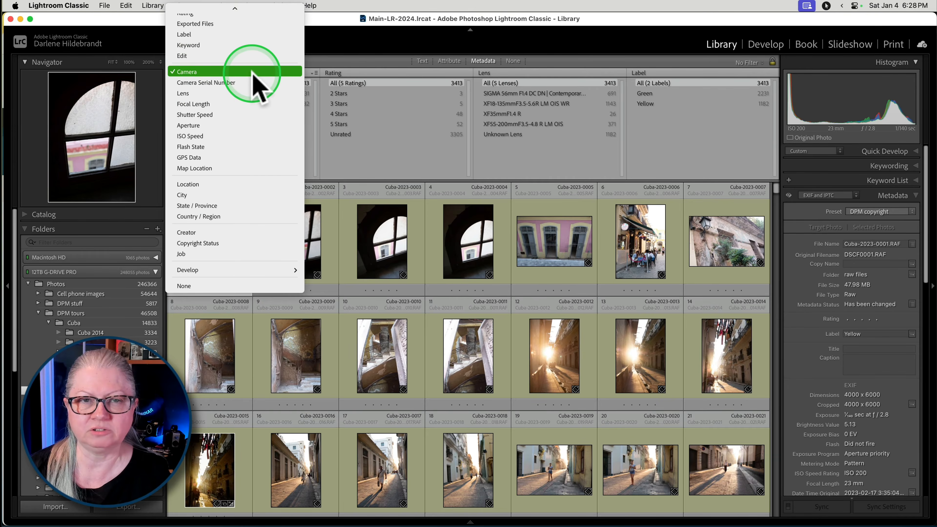
left_click(253, 72)
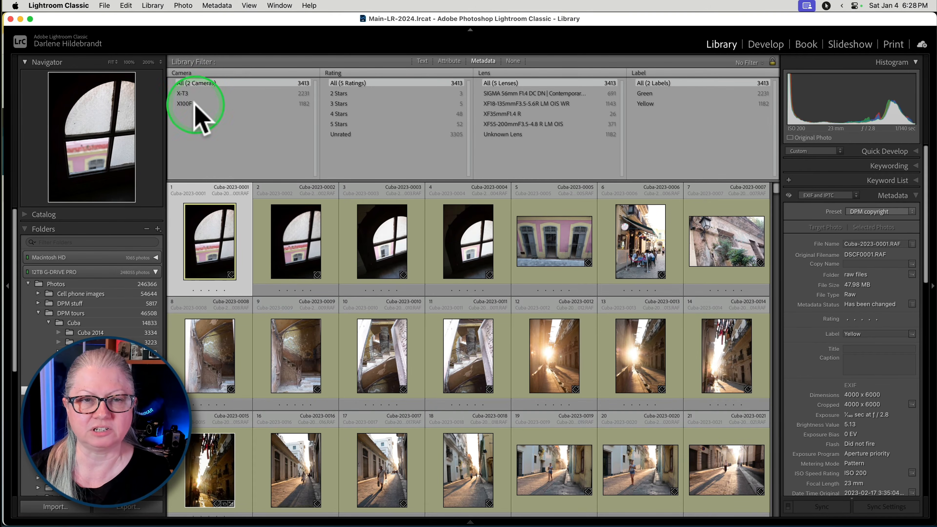
left_click(201, 93)
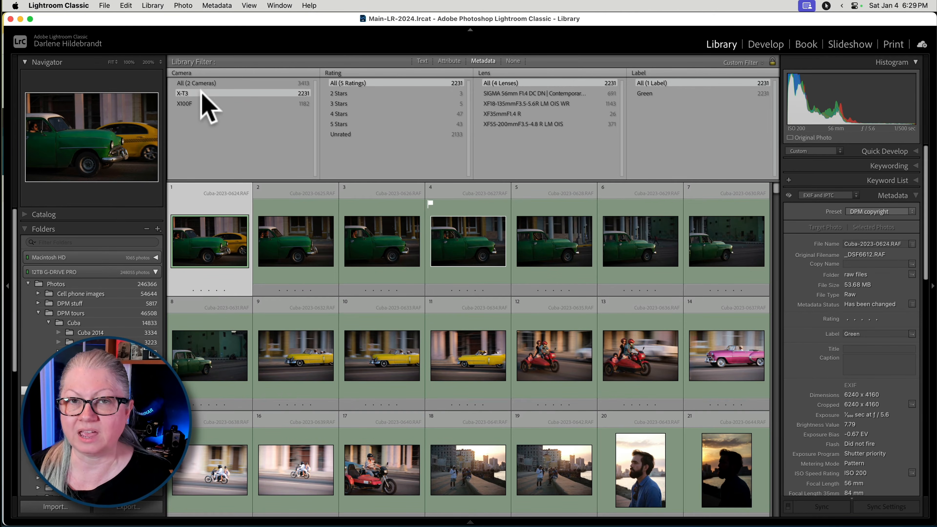
key("super+a")
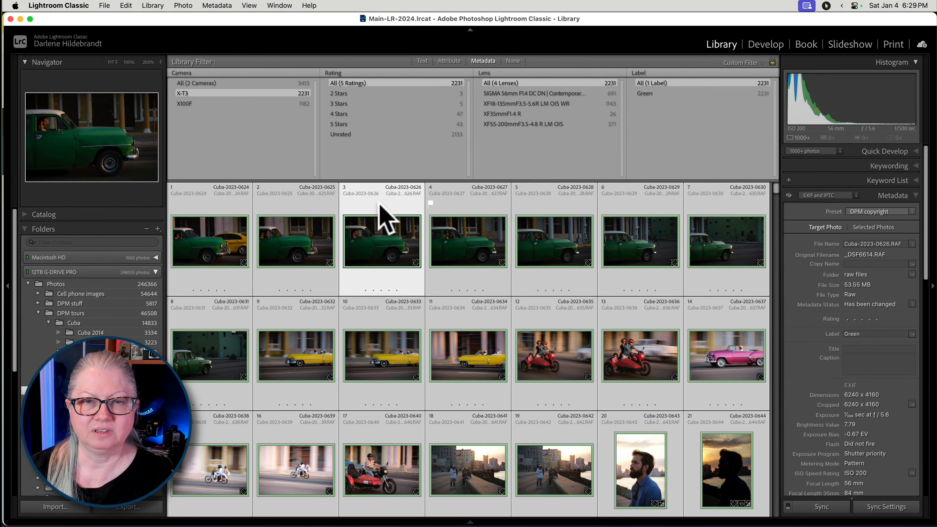
- Change the camera filter to X100F and select all of that camera's photos
left_click(207, 104)
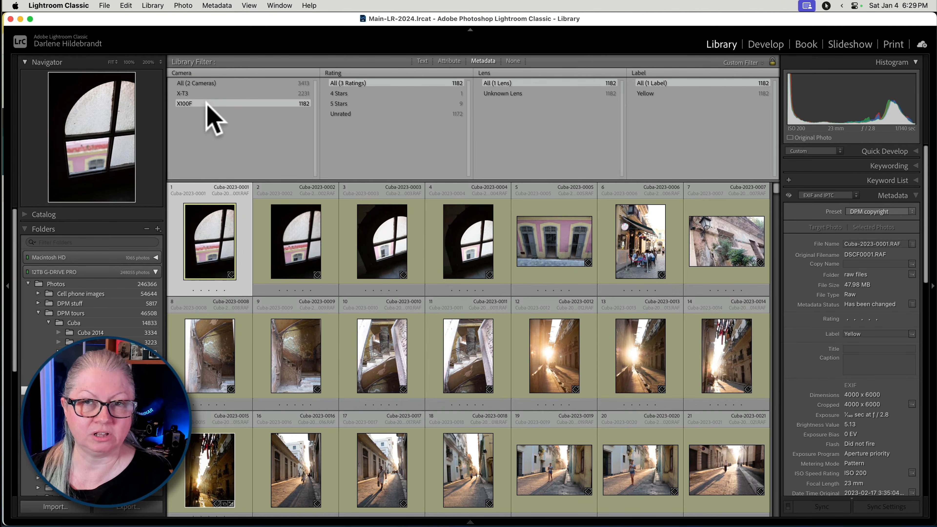
key("super+a")
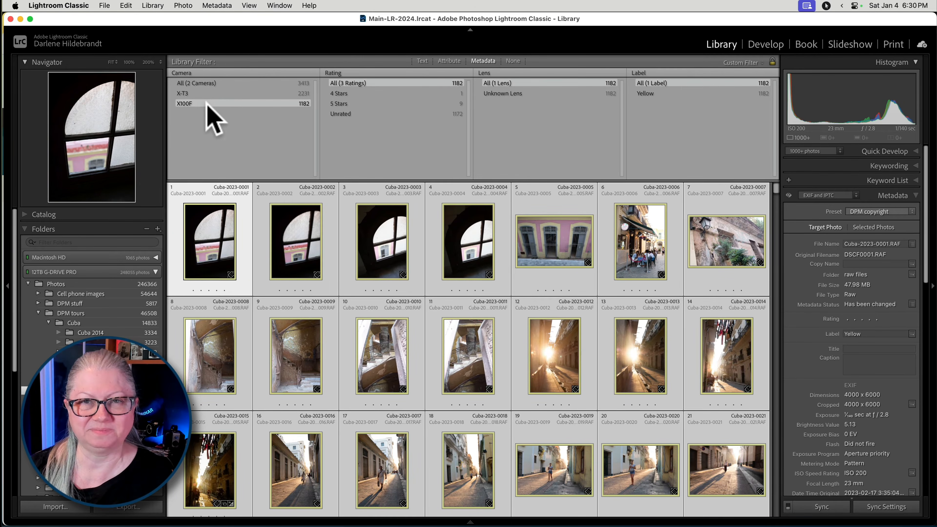
- Change the set of photo metadata shown for the selected photos to Quick Describe
left_click(802, 311)
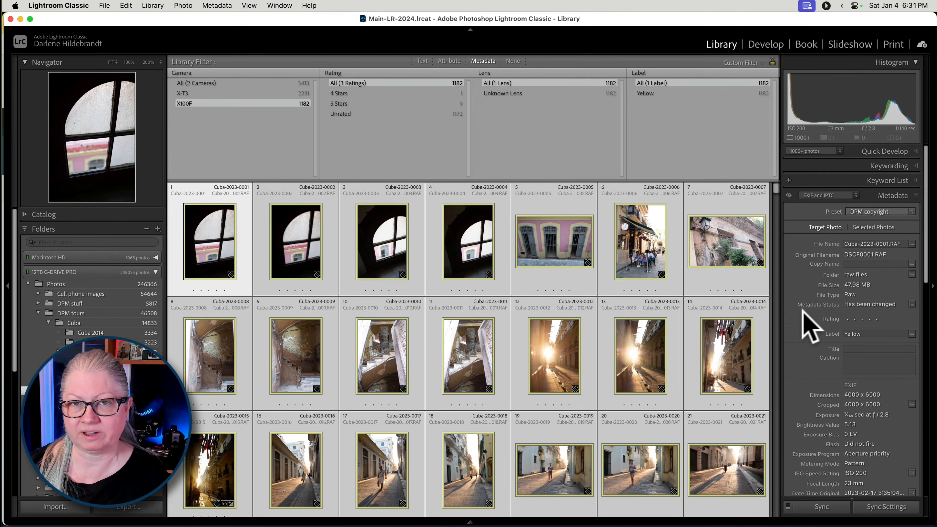
scroll(806, 327, "down", 5)
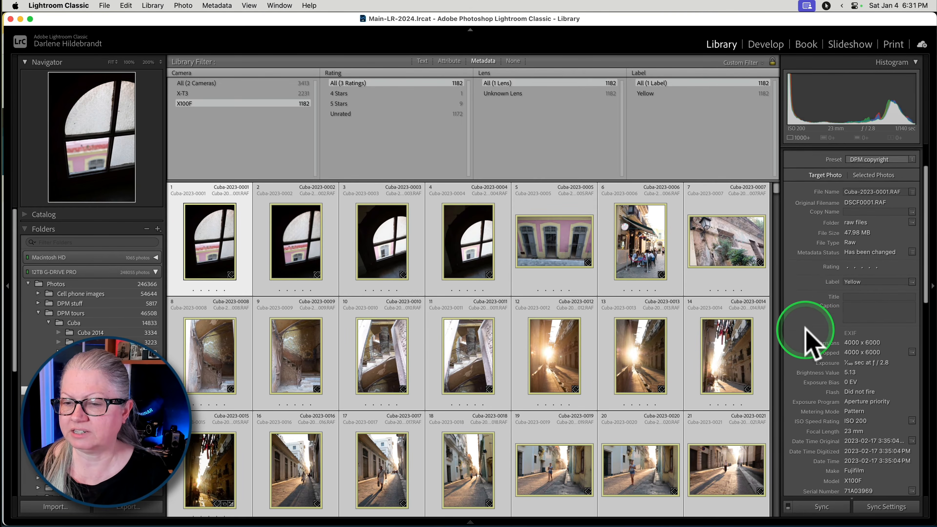
scroll(840, 268, "up", 6)
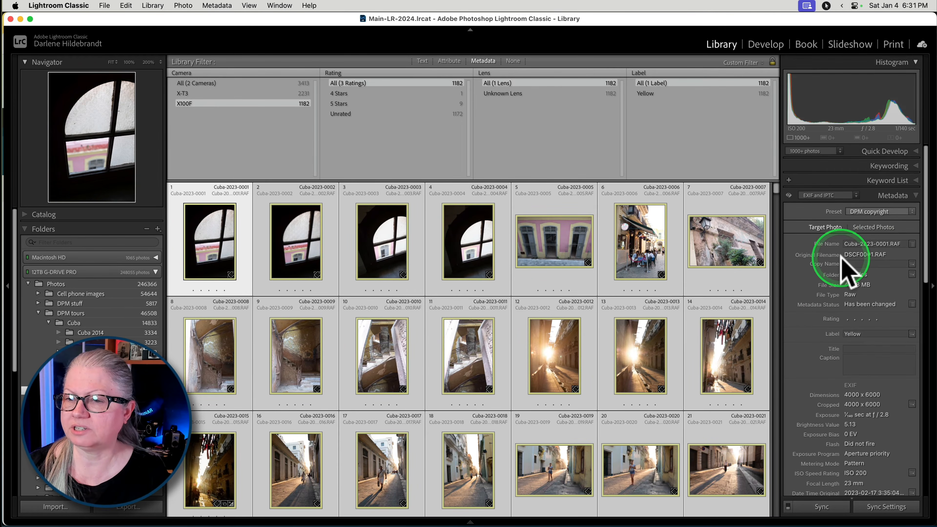
left_click(821, 196)
left_click(820, 184)
left_click(819, 195)
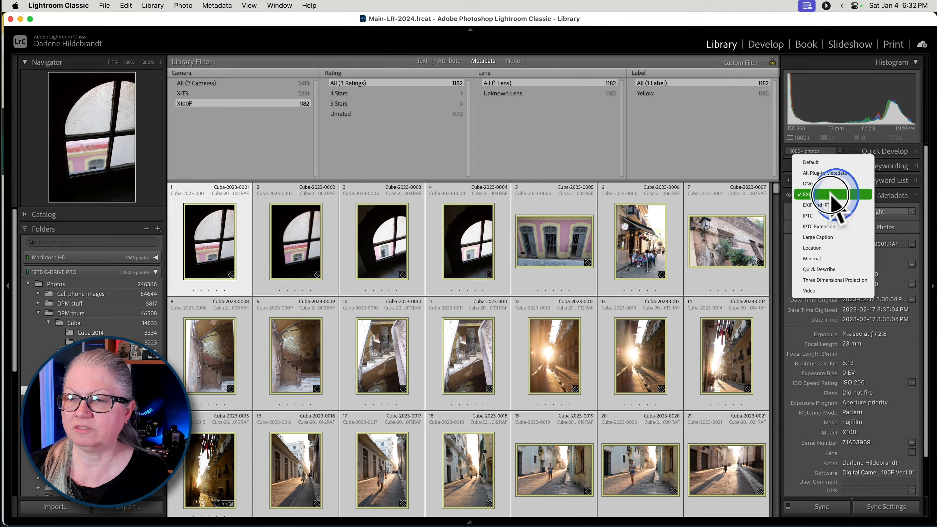
left_click(822, 271)
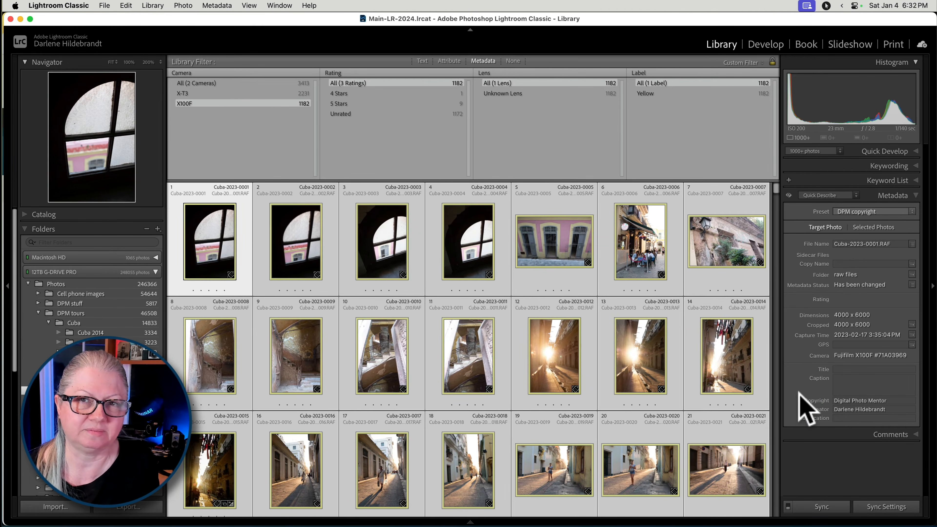
- Switch to the timeanddate page for Havana in Chrome and load its sun table for February 2023
key("super+Tab")
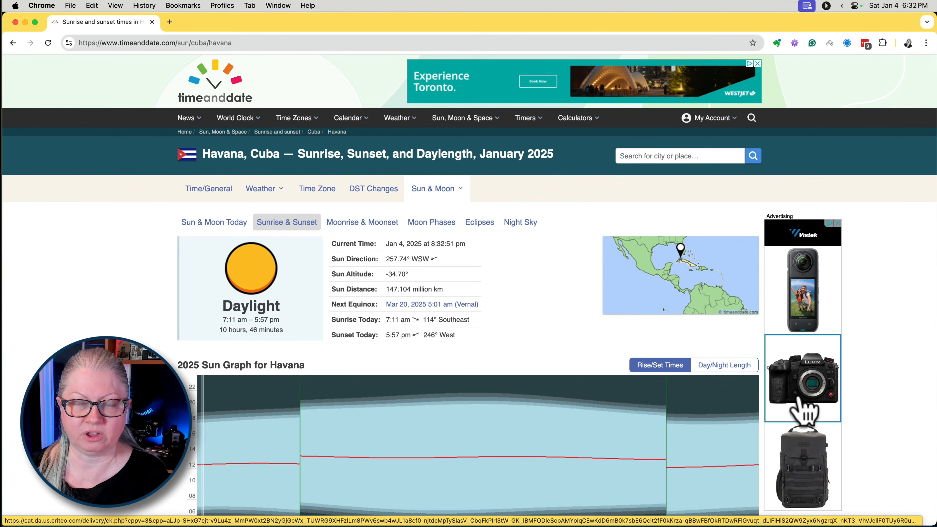
left_click(649, 155)
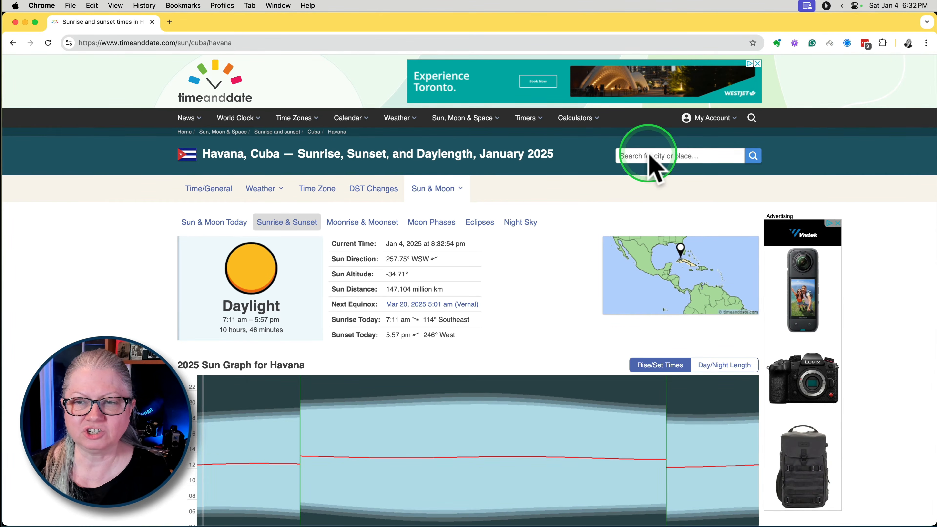
left_click(586, 229)
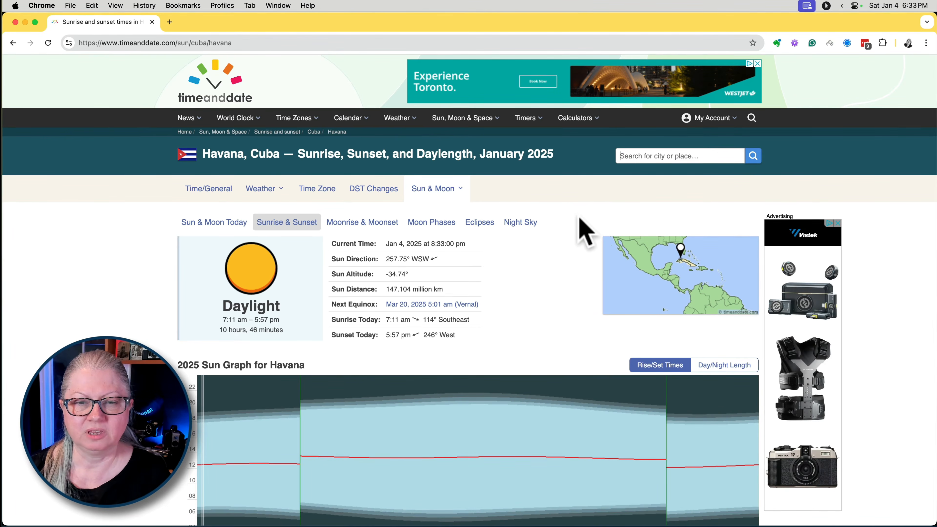
scroll(586, 230, "down", 12)
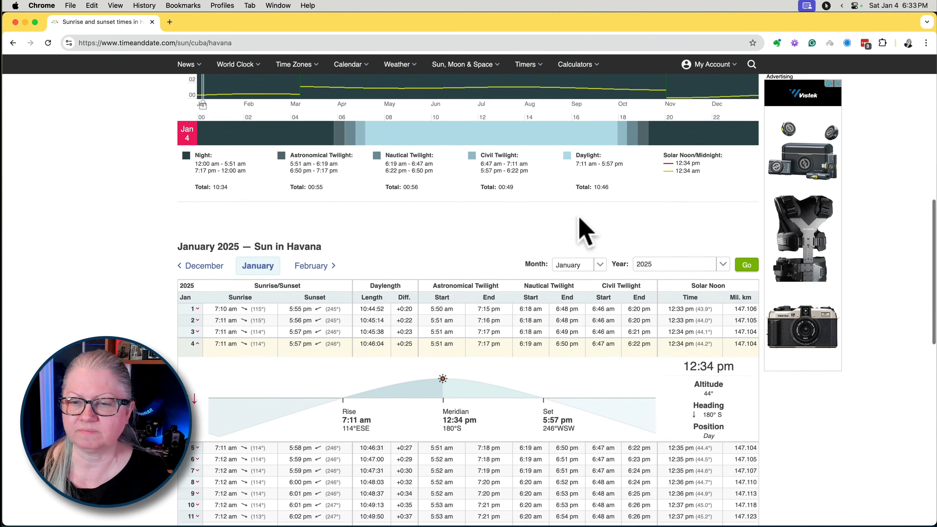
left_click(723, 255)
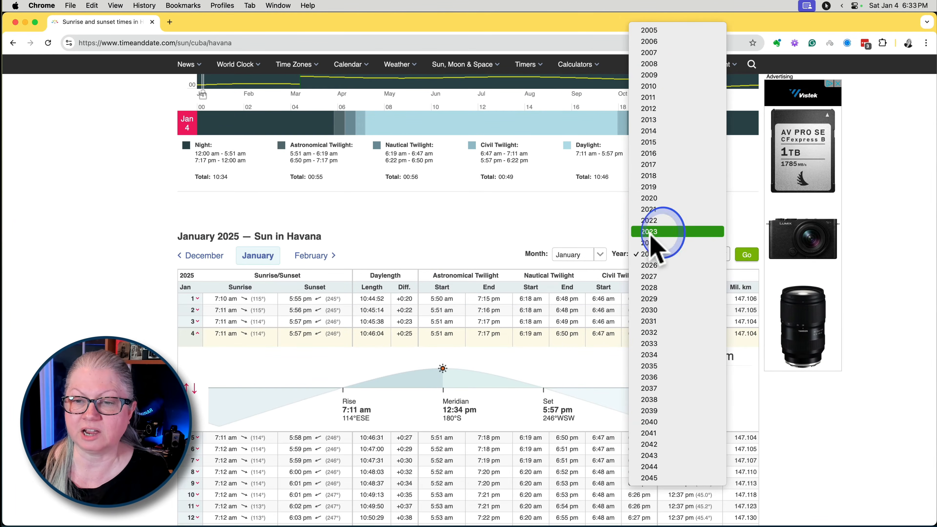
left_click(650, 231)
left_click(600, 254)
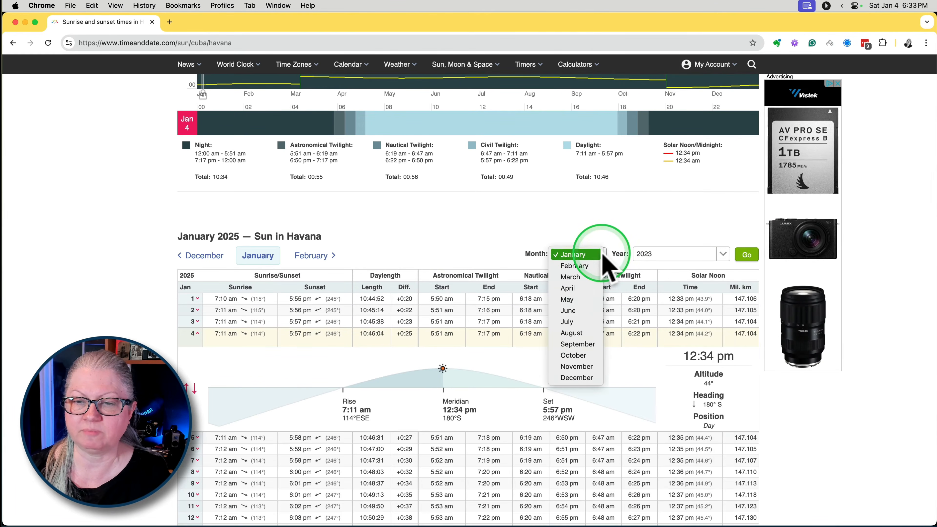
left_click(579, 265)
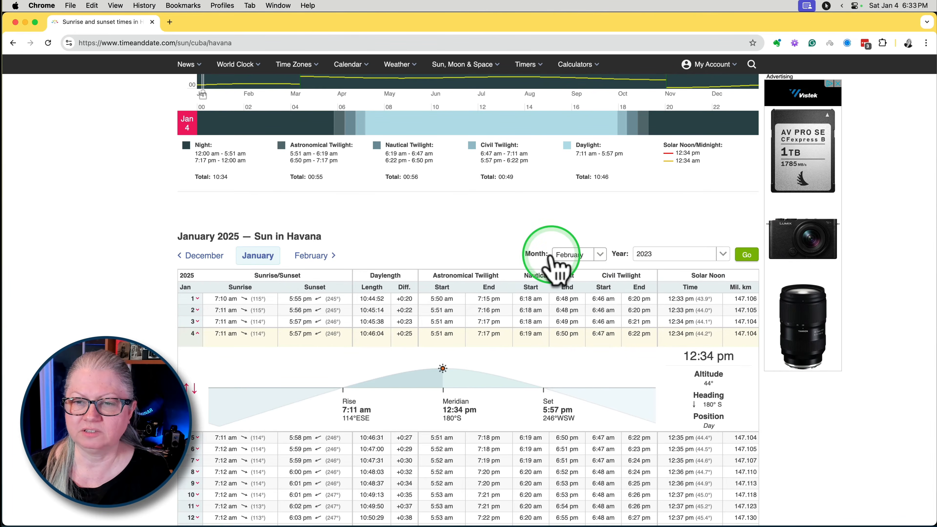
left_click(745, 255)
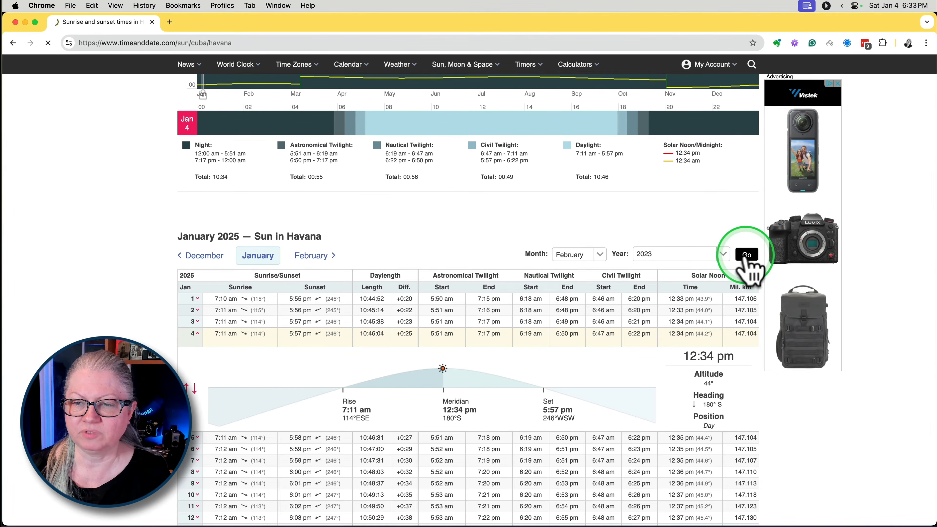
- Expand 17 February in the Havana sun table and check that day's sunrise and sunset times
scroll(745, 264, "down", 10)
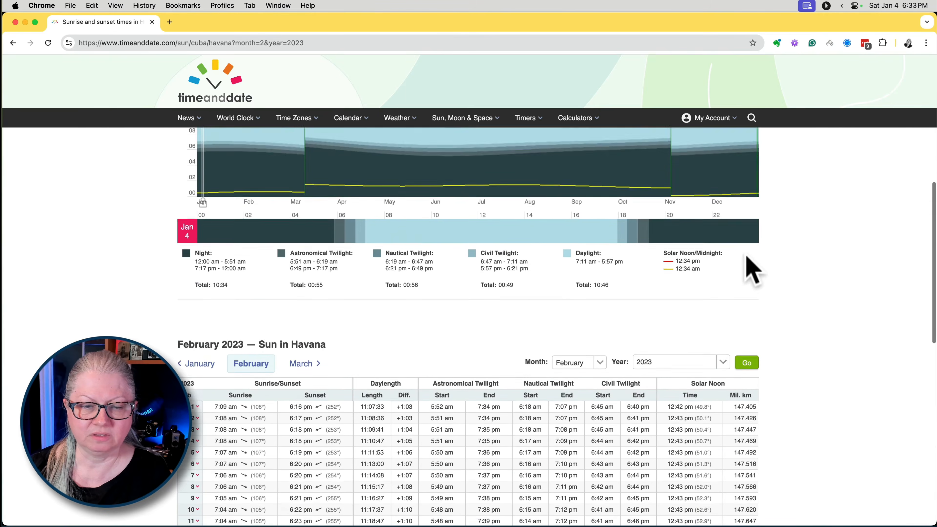
scroll(749, 268, "down", 6)
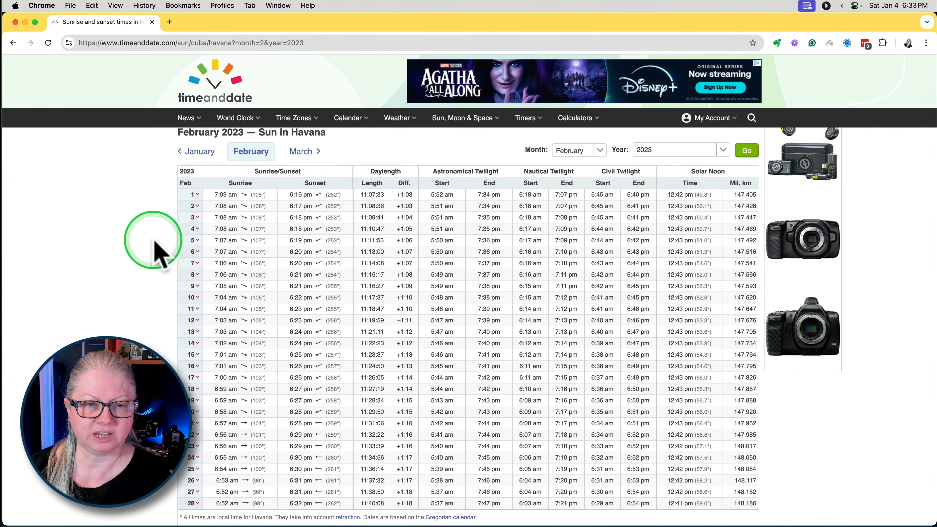
left_click(194, 378)
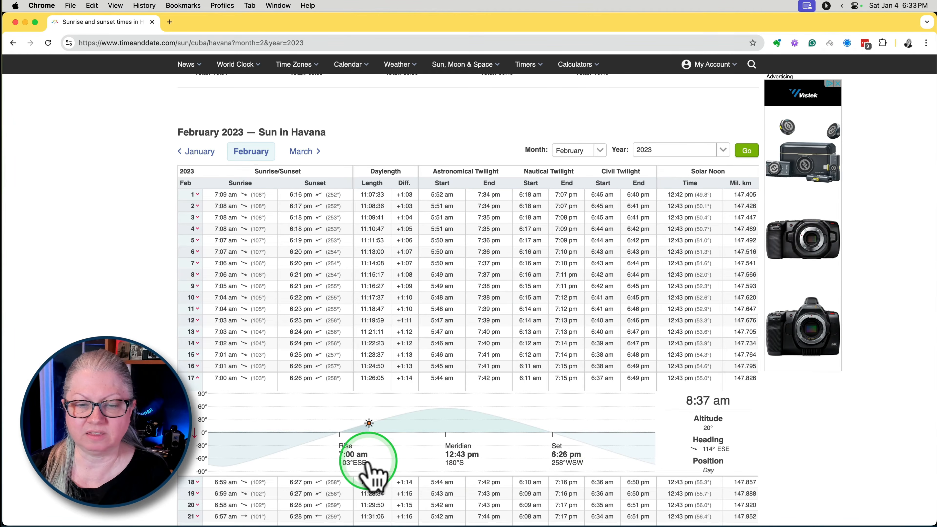
left_click(560, 468)
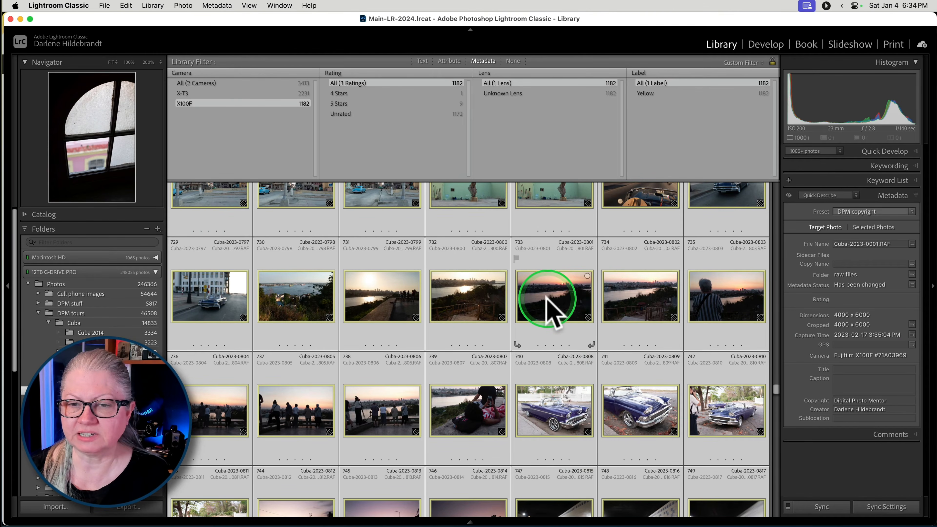
- Switch back to Lightroom Classic, examine sunset photo Cuba-2023-0801.RAF enlarged with its capture time, and return to the grid
left_click(559, 297)
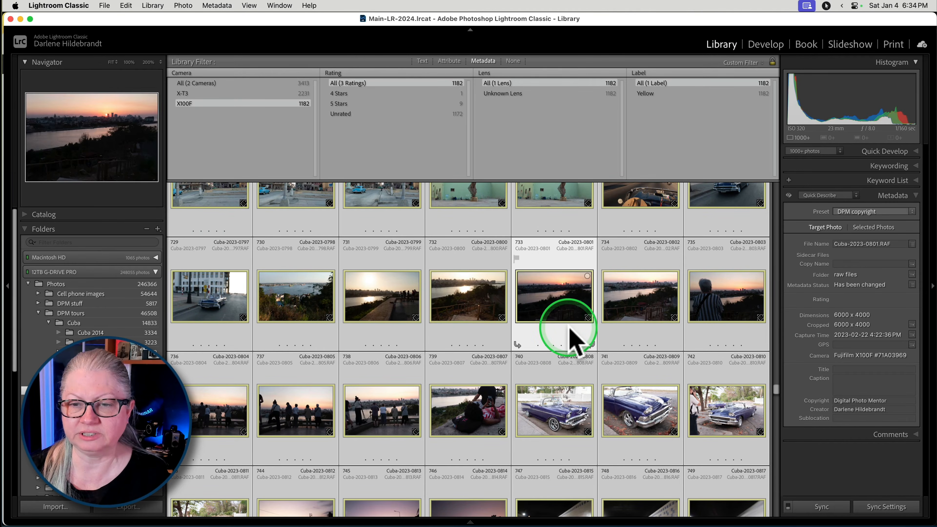
double_click(560, 298)
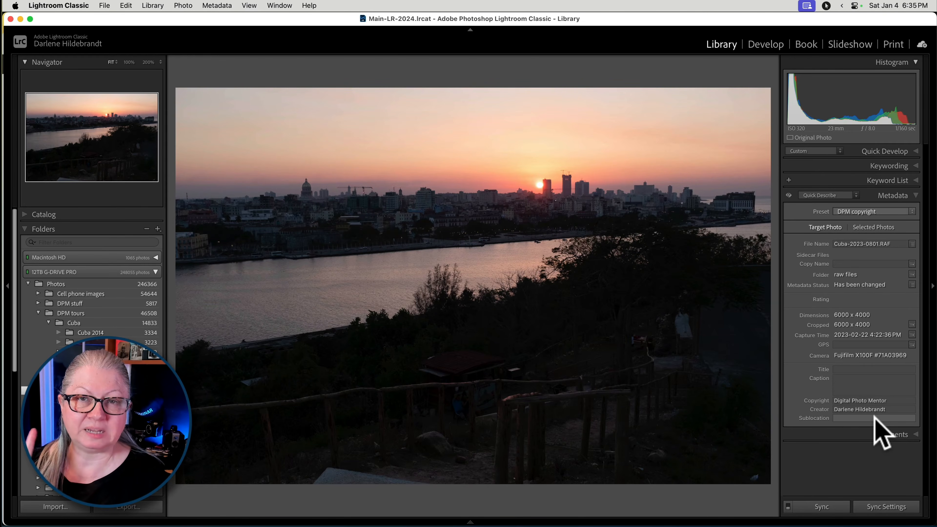
key("g")
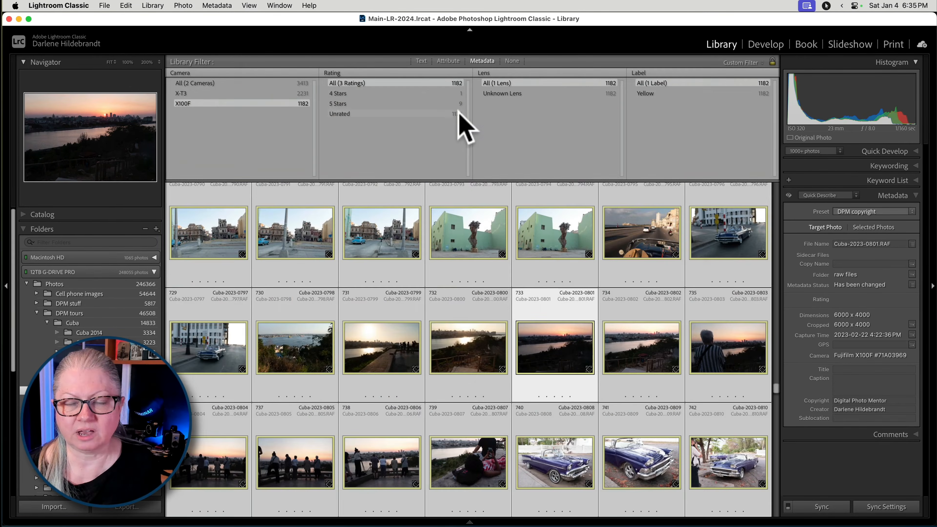
- Set the camera filter back to X-T3 and select all of the filtered photos
left_click(228, 93)
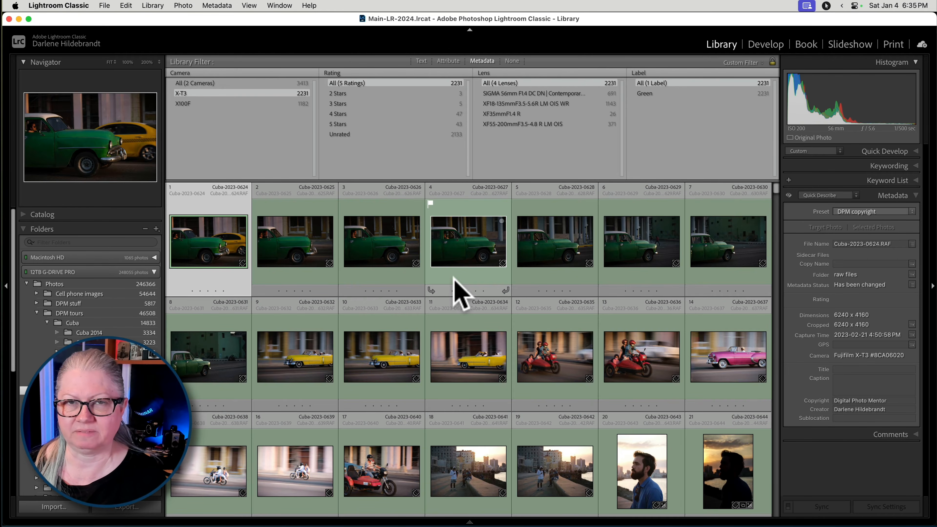
left_click(227, 82)
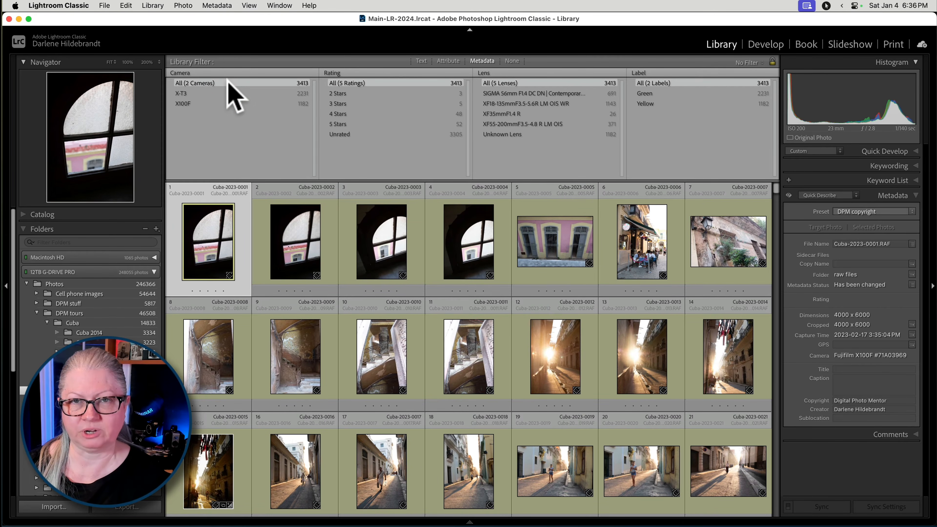
left_click(289, 97)
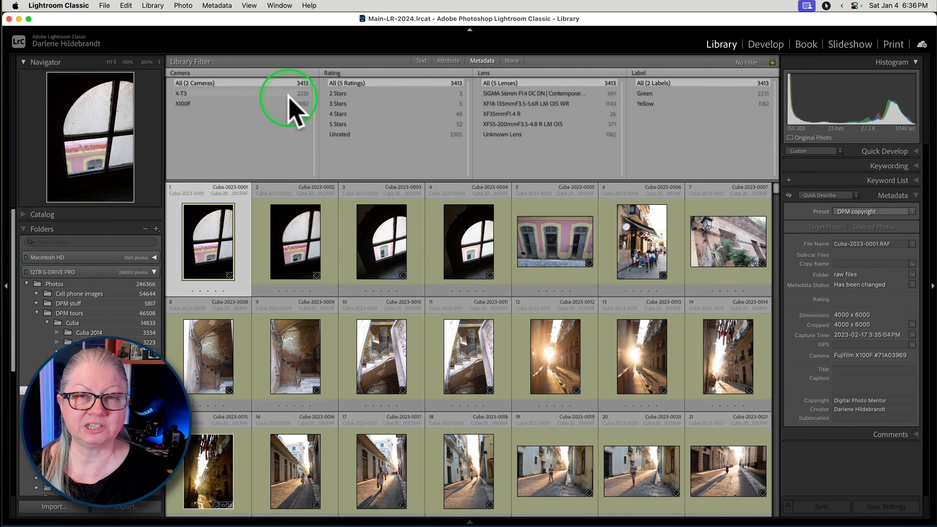
left_click(242, 93)
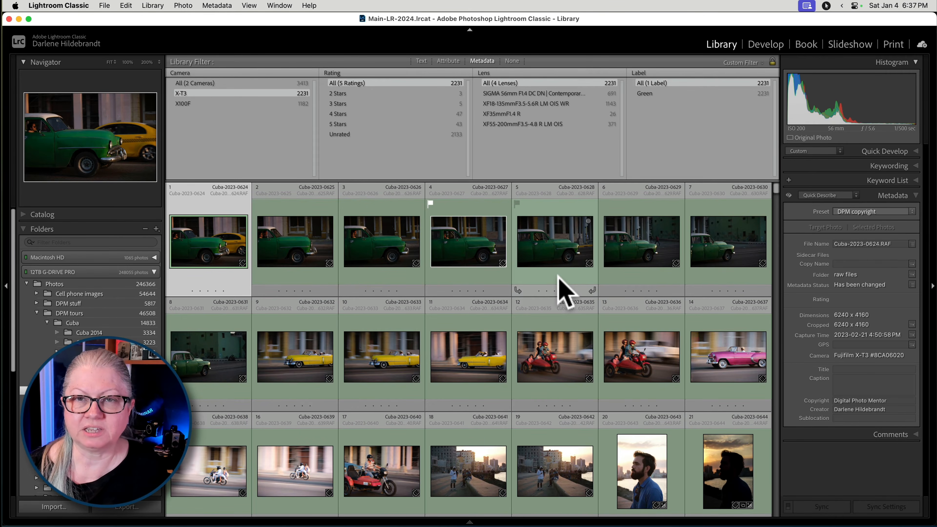
key("super+a")
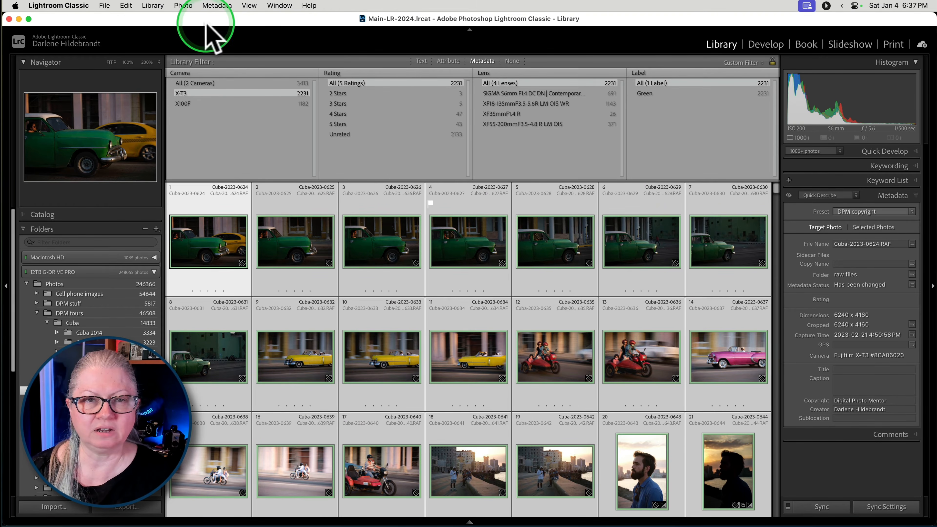
- Open Edit Capture Time for the selected X-T3 photos and try adjusting the hour of the corrected time
left_click(217, 6)
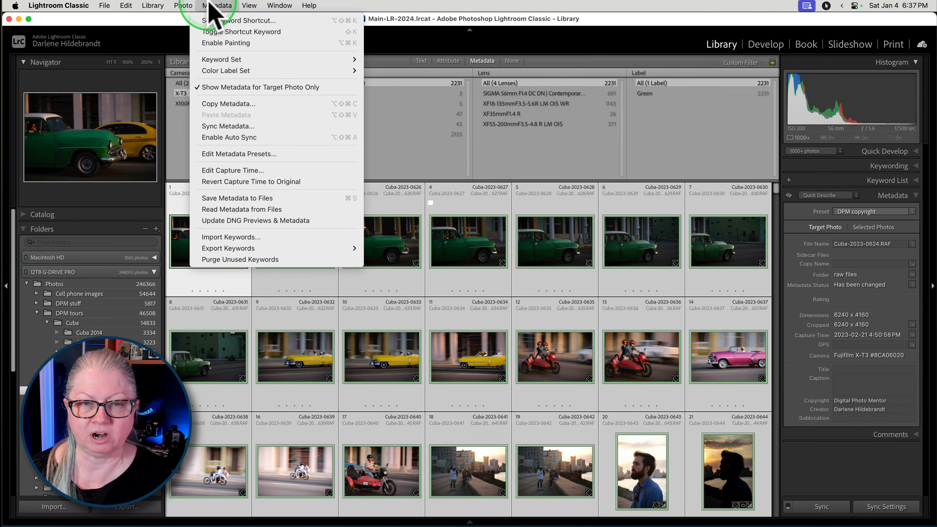
left_click(292, 169)
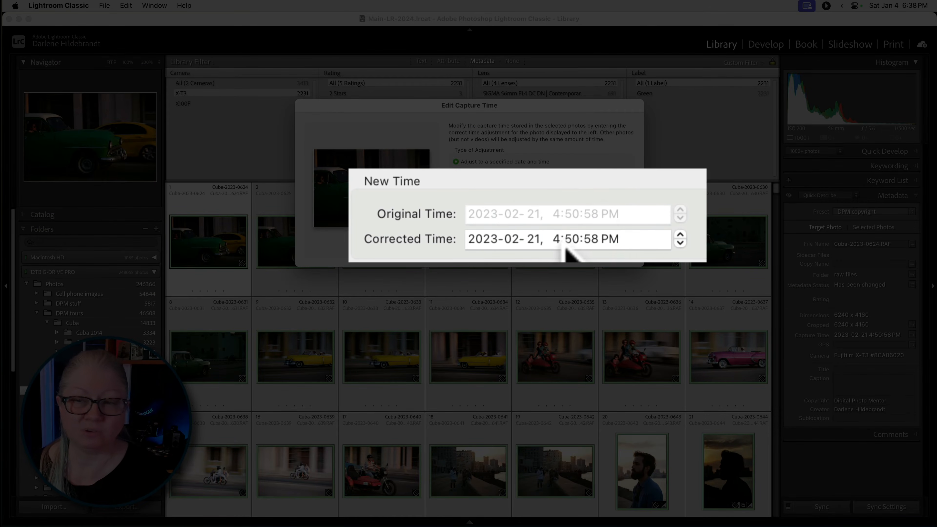
left_click(560, 241)
left_click(679, 235)
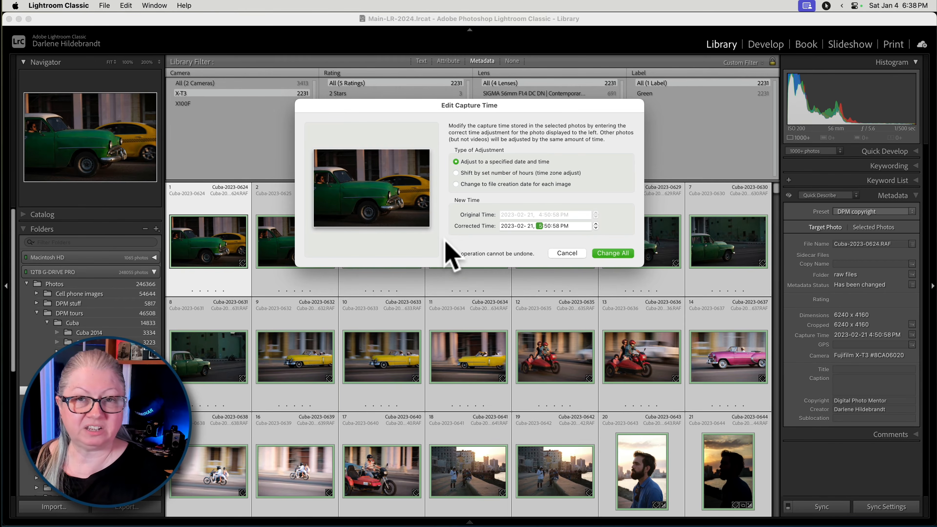
- Change the adjustment type to a shift by a set number of hours and choose +1
left_click(453, 243)
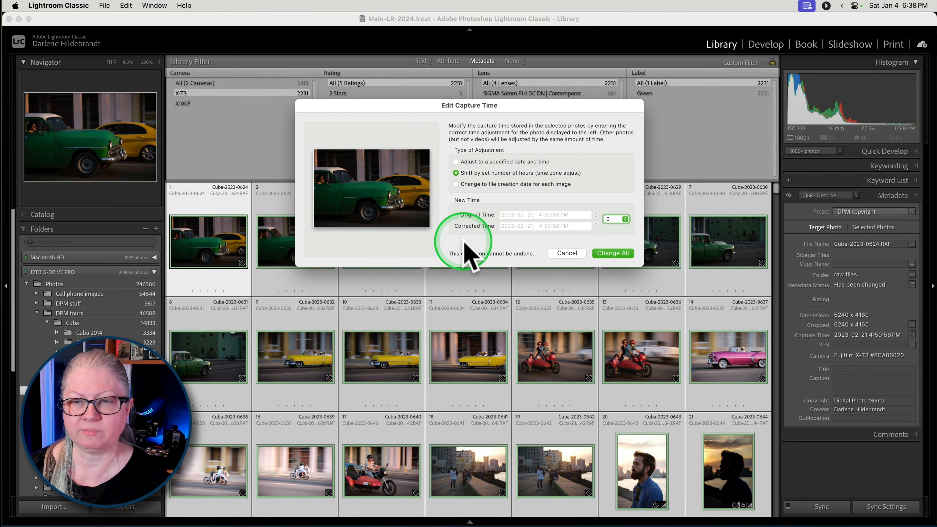
left_click(625, 220)
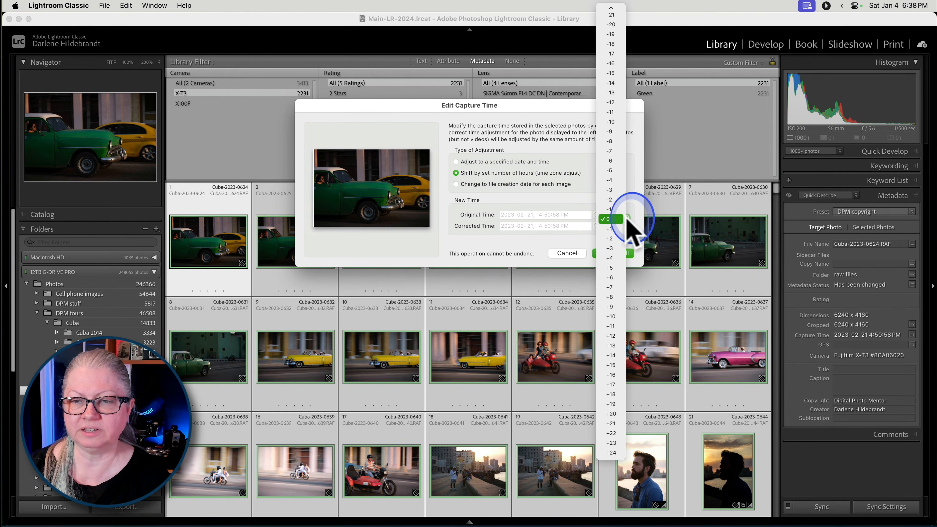
left_click(615, 228)
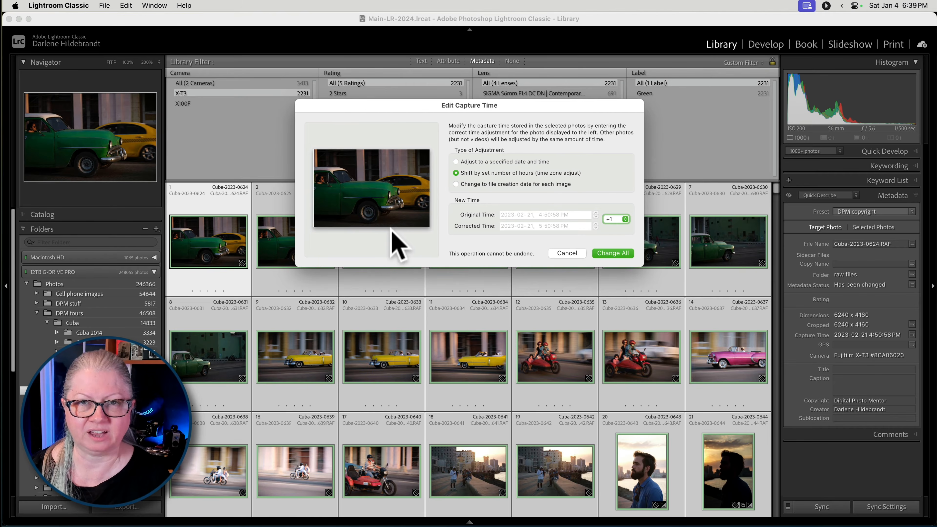
- Try the file creation date, set number of hours and specified date and time adjustment types in turn
left_click(456, 184)
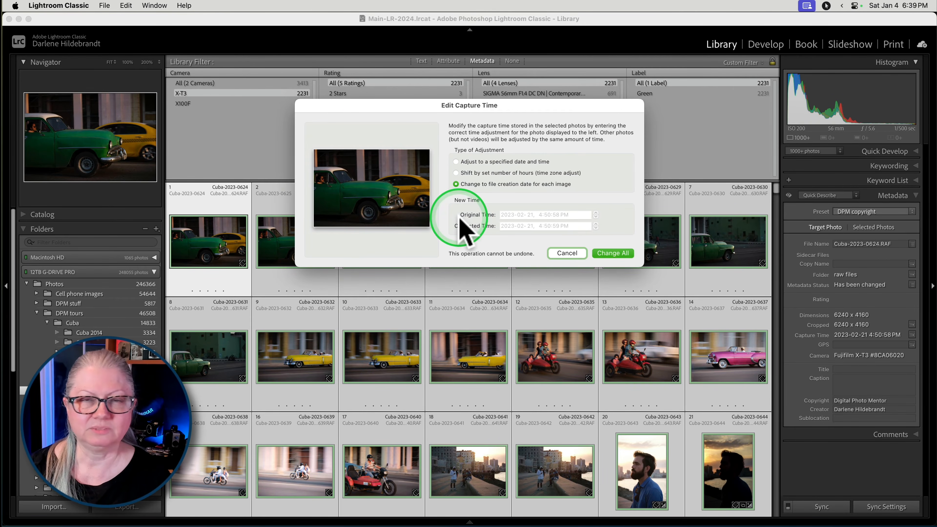
left_click(456, 172)
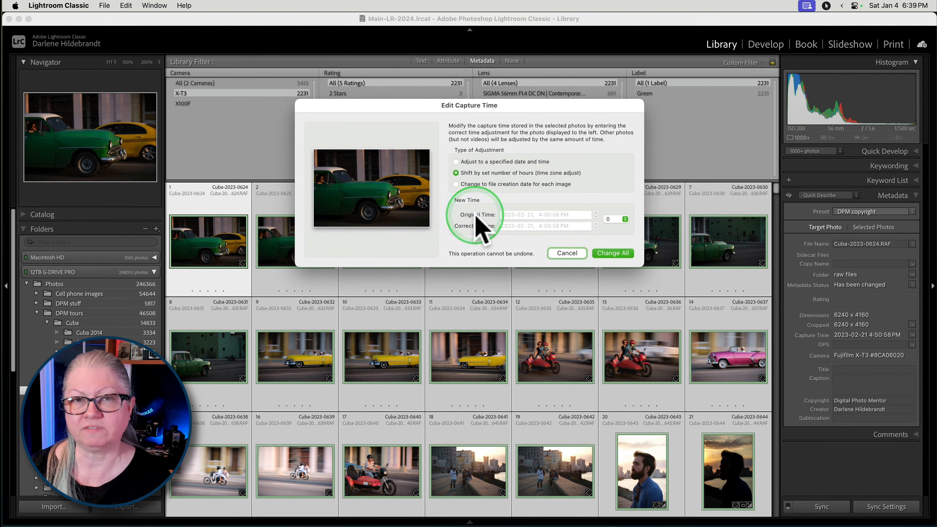
left_click(456, 162)
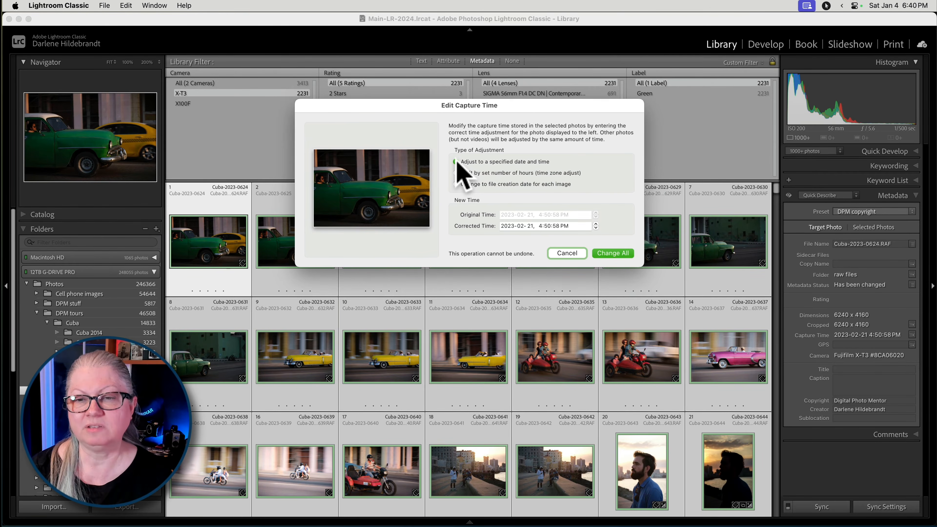
left_click(556, 226)
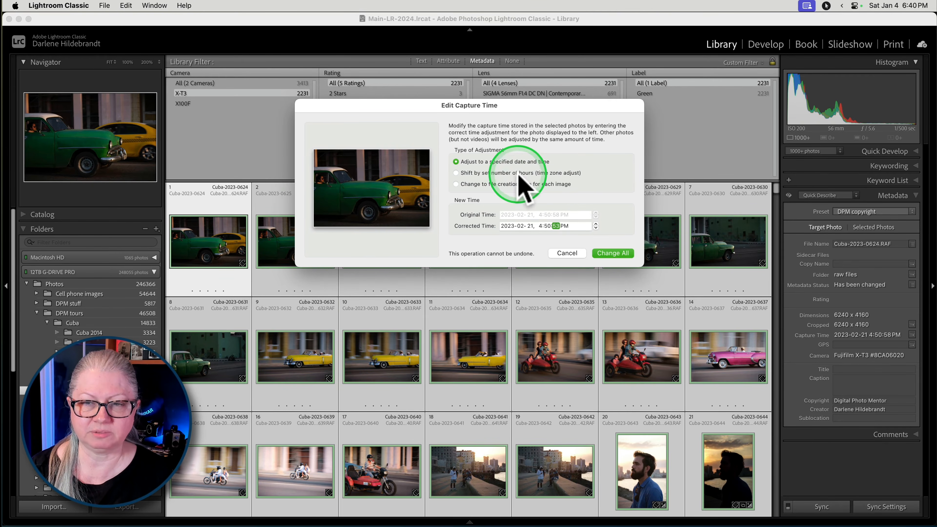
- Shift the capture time of all selected X-T3 photos by +1 hour and apply the change
left_click(527, 178)
left_click(614, 220)
left_click(605, 239)
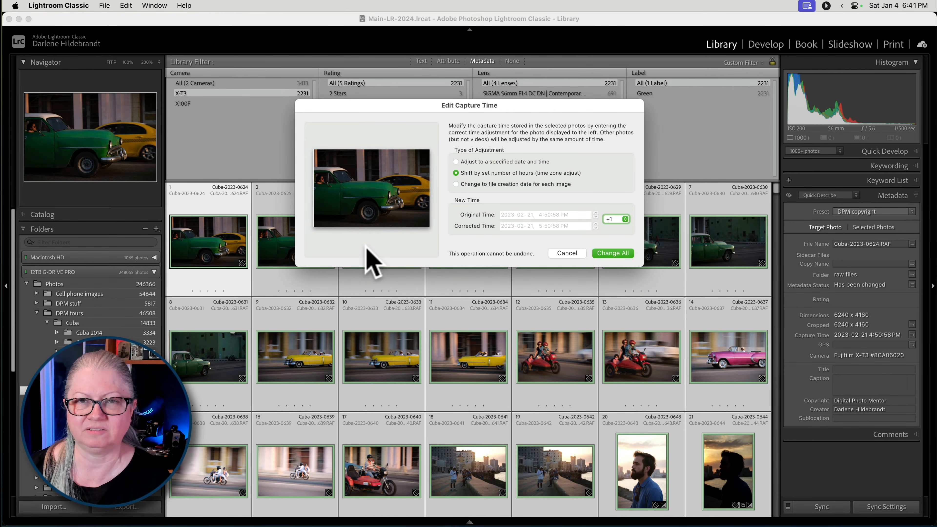
left_click(613, 254)
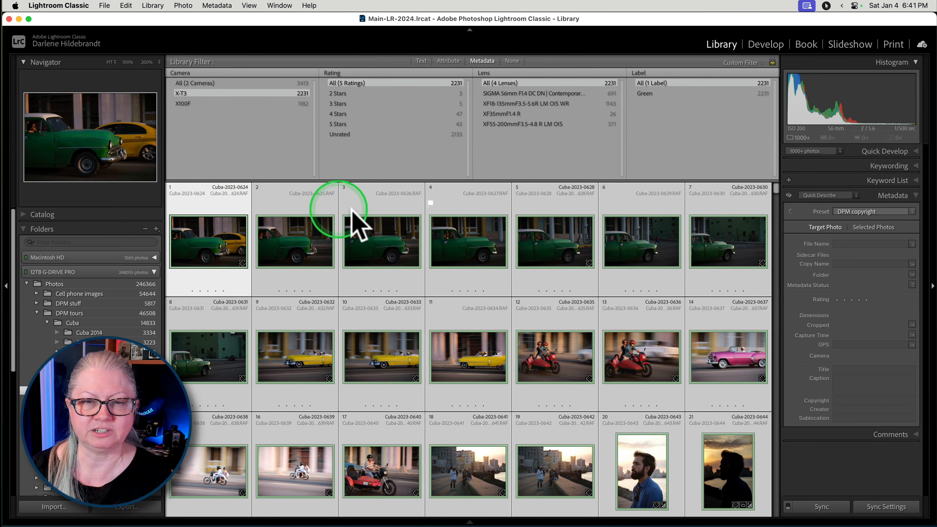
- Select photo Cuba-2023-0626.RAF and switch its metadata display from Quick Describe to EXIF
left_click(387, 207)
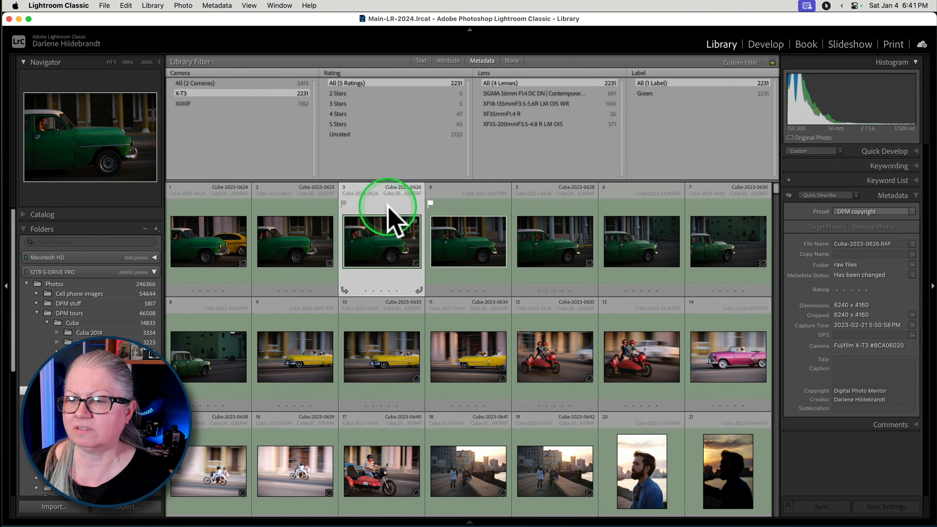
left_click(829, 196)
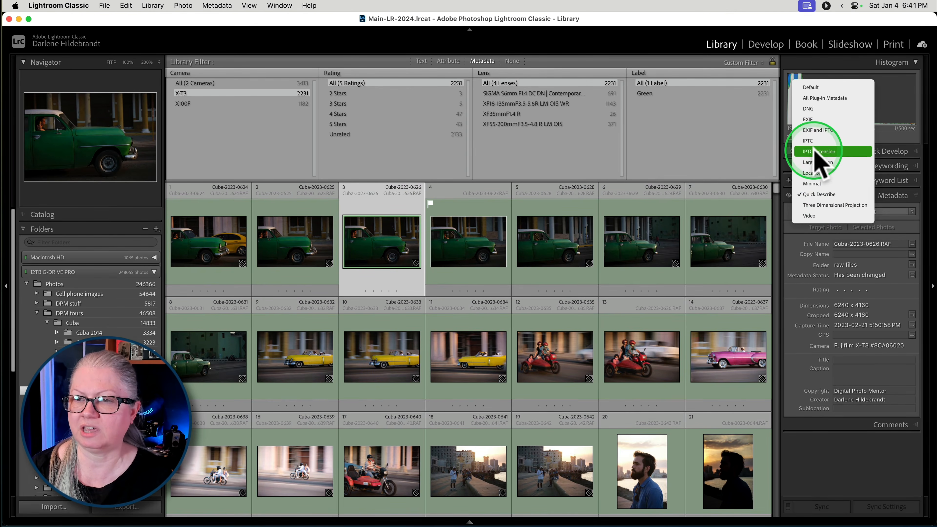
left_click(823, 121)
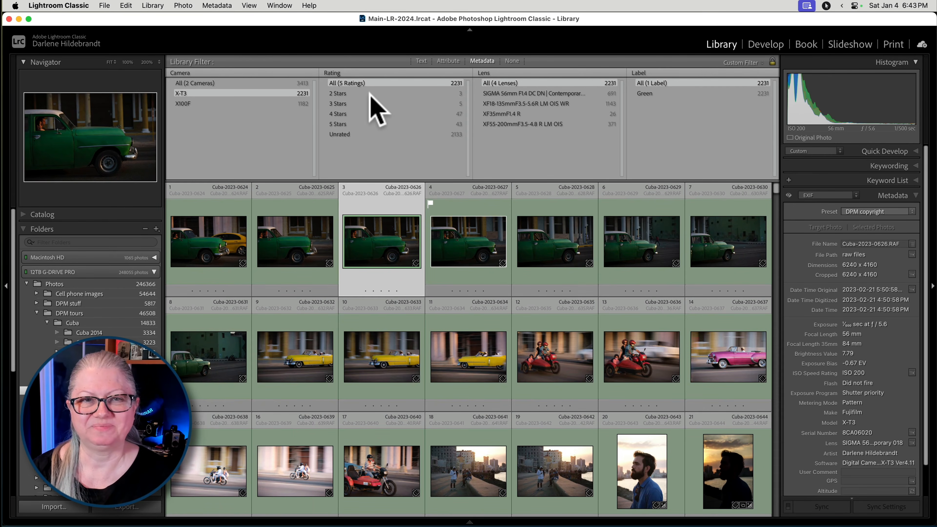
- Filter the library to the X100F camera, select all of its photos and shift their capture times by +2 hours
left_click(253, 102)
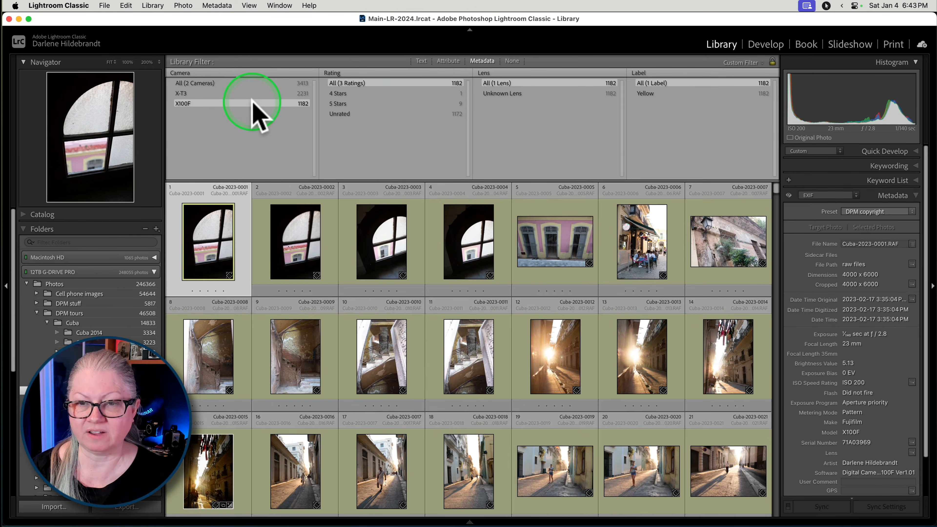
key("super+a")
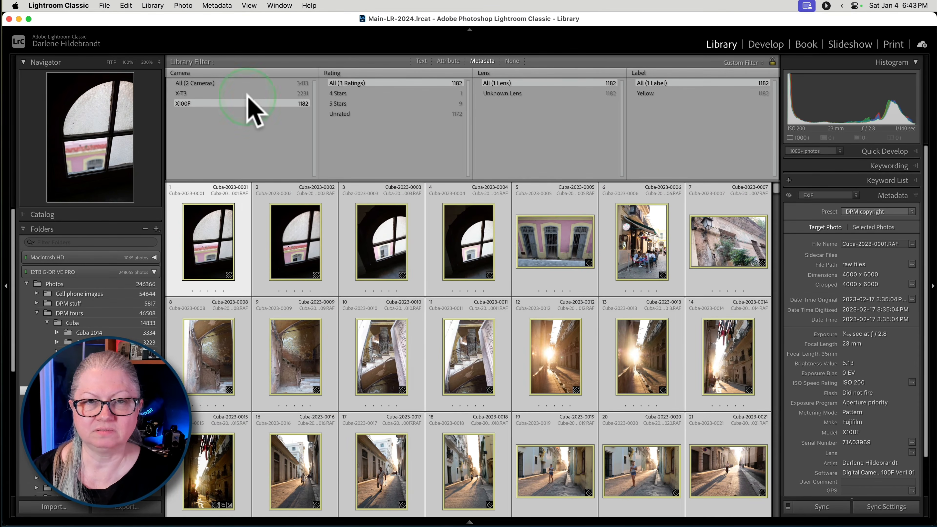
left_click(217, 5)
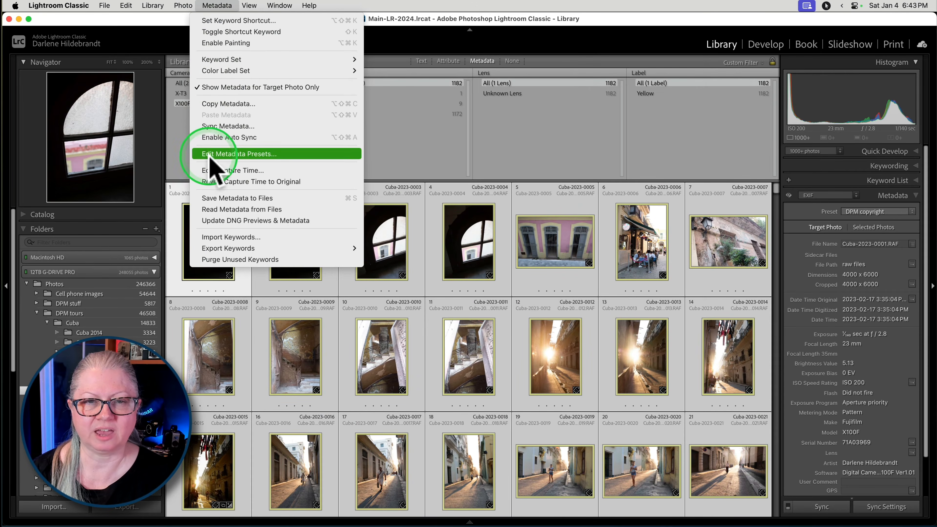
left_click(214, 170)
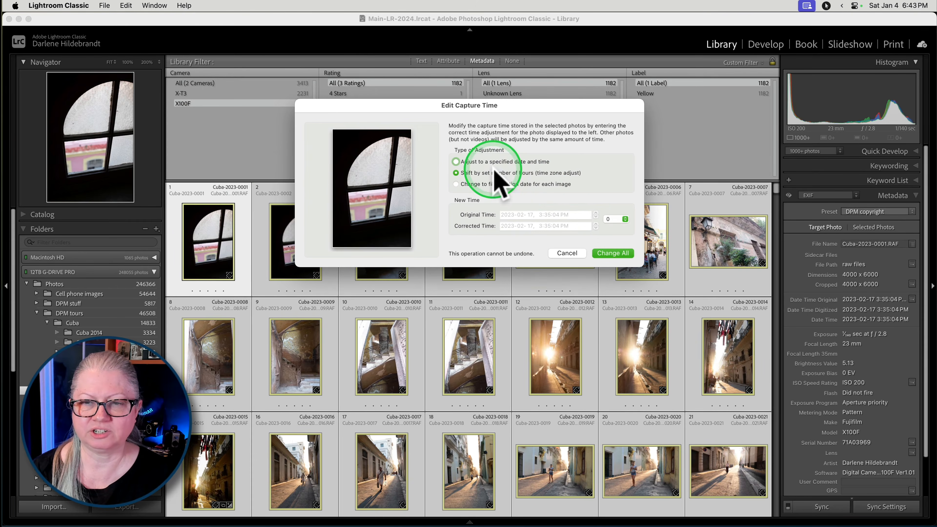
left_click(624, 219)
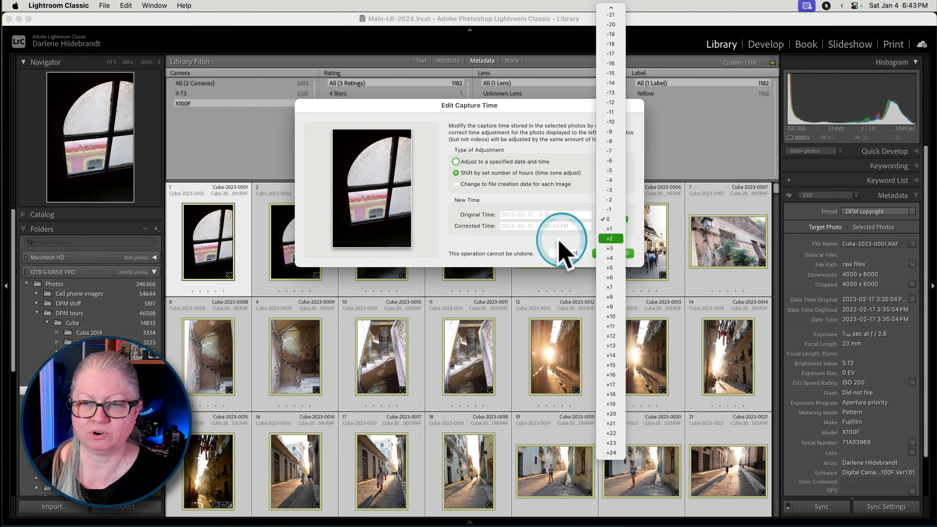
left_click(609, 239)
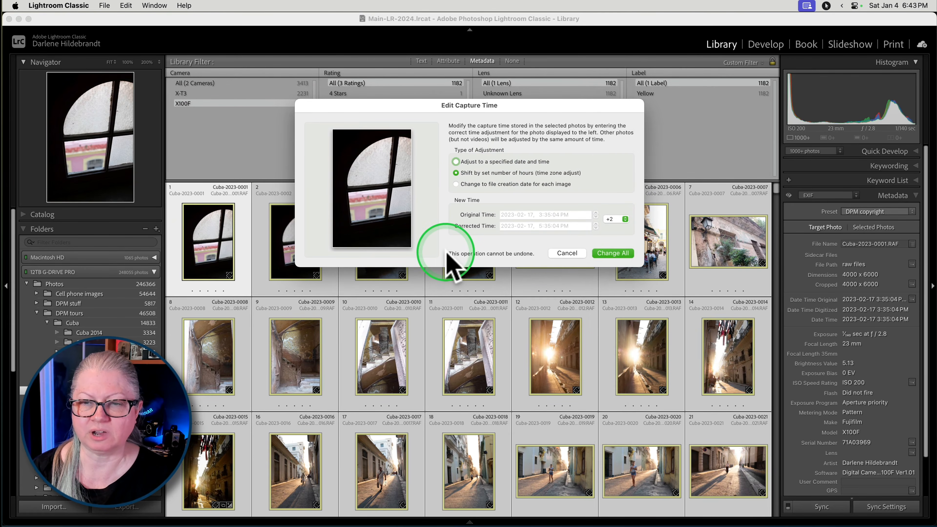
left_click(613, 253)
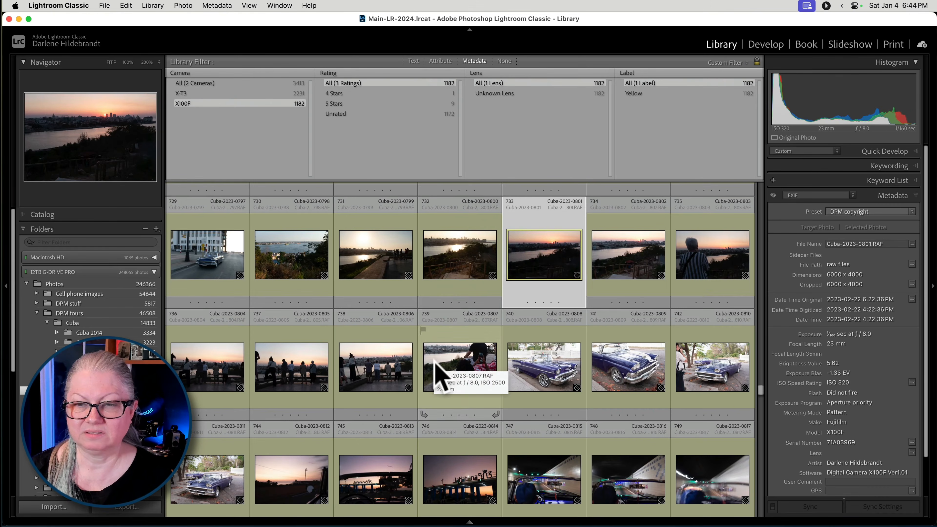
- Select sunset photo Cuba-2023-0801.RAF to check its capture time, and show both cameras' photos with the filter bar hidden
left_click(537, 255)
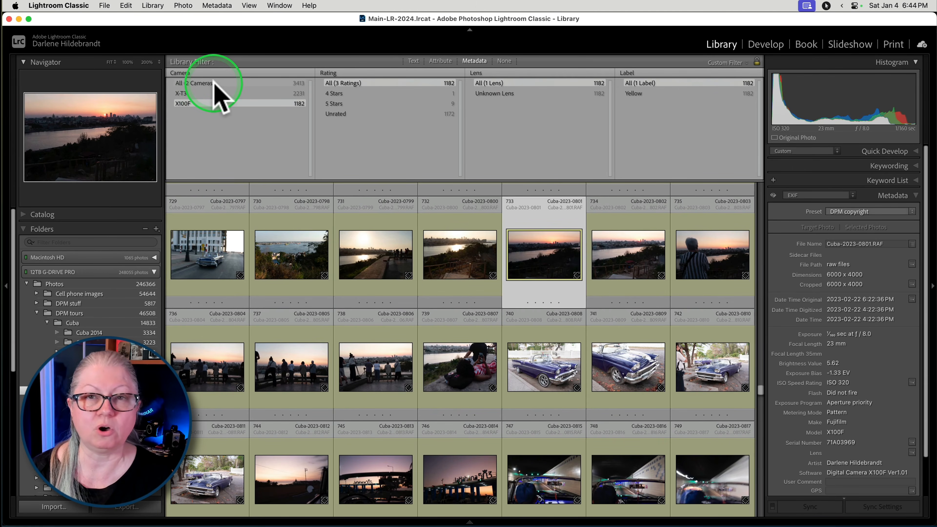
left_click(239, 82)
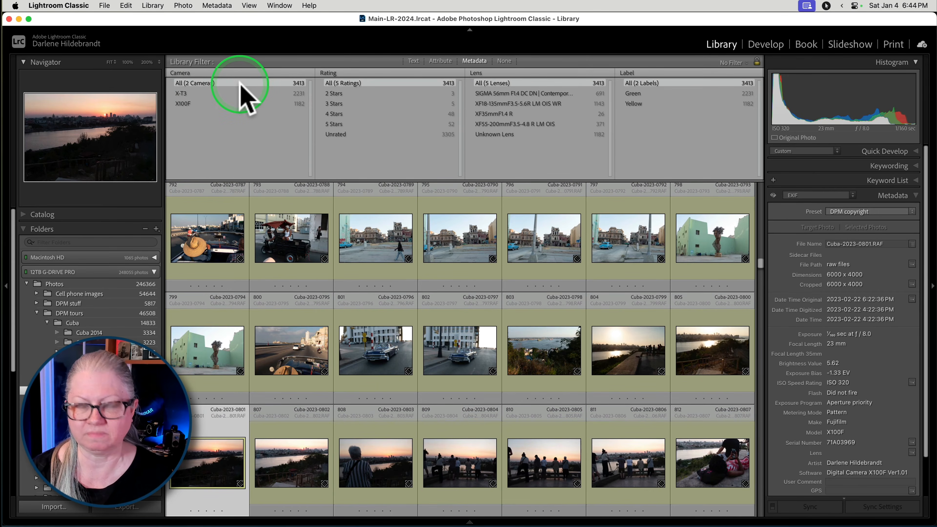
key("backslash")
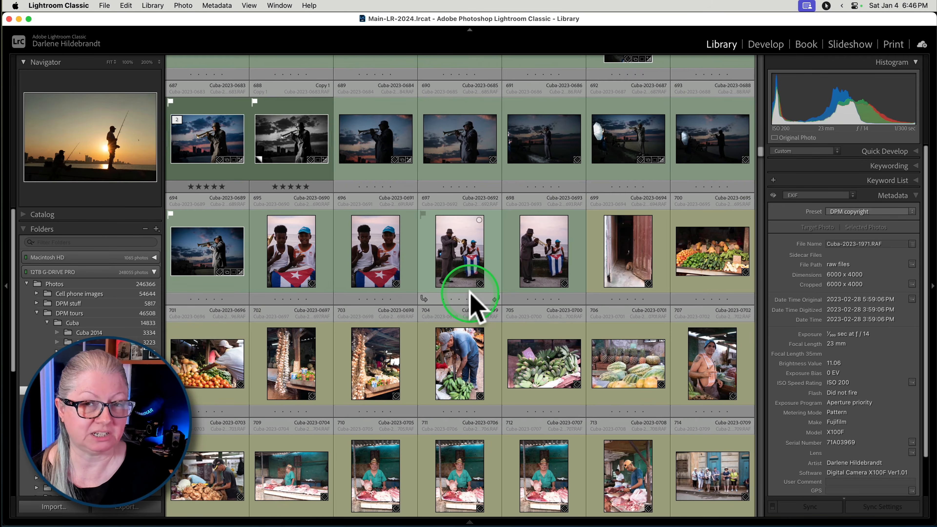
- Show the grid toolbar, sort the photos by Capture Time and look through the resulting order
key("t")
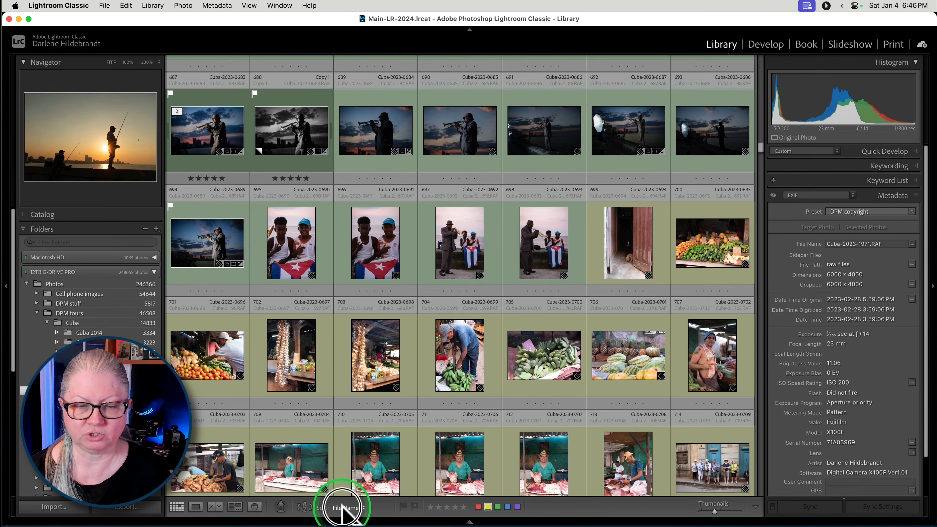
left_click(342, 506)
left_click(522, 258)
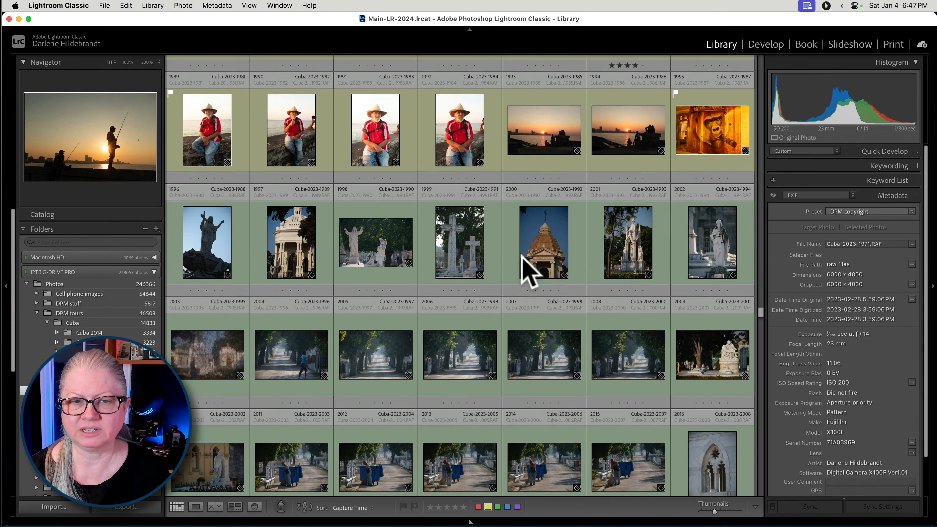
scroll(528, 273, "down", 10)
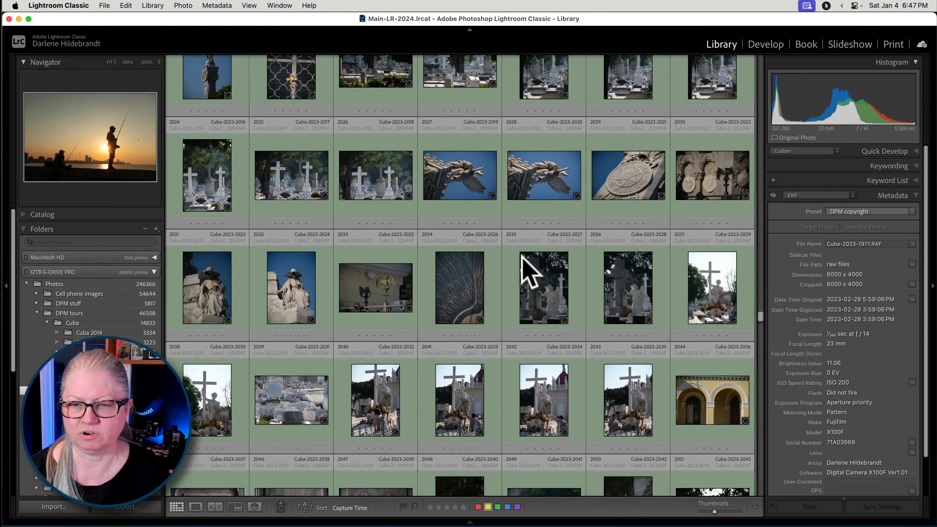
scroll(522, 258, "down", 4)
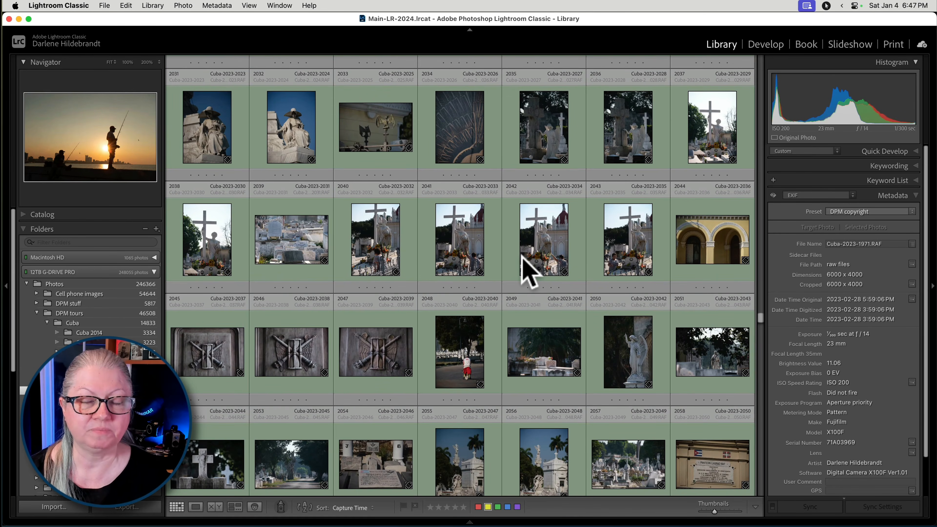
left_click(538, 145)
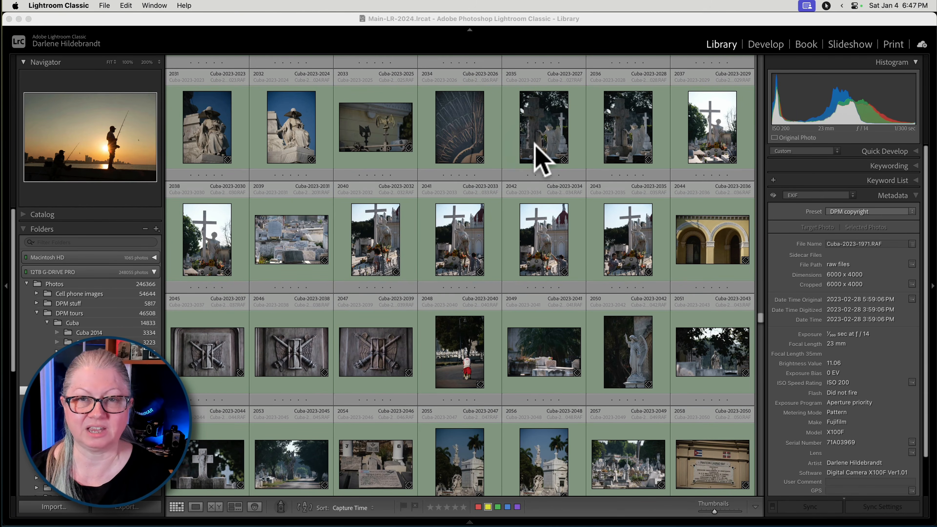
left_click(507, 147)
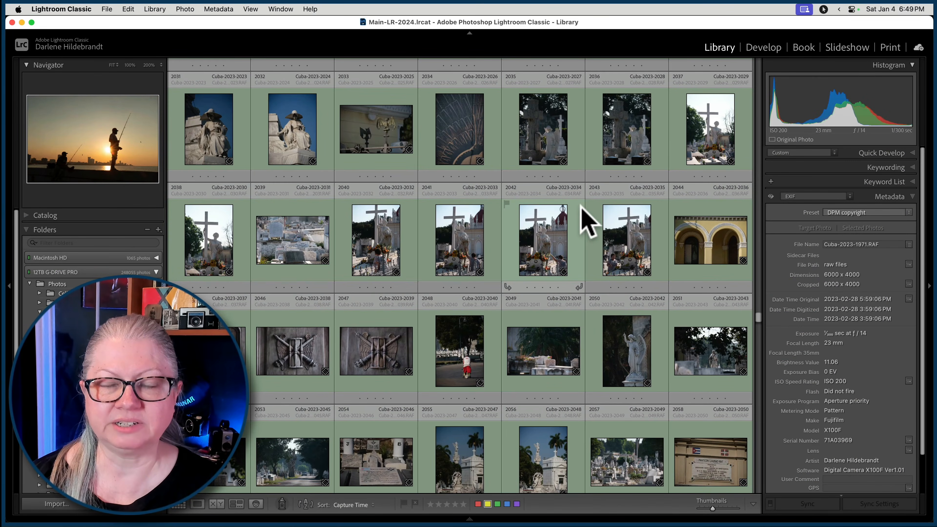
- Select all photos in the grid and assign them the red color label
left_click(635, 157)
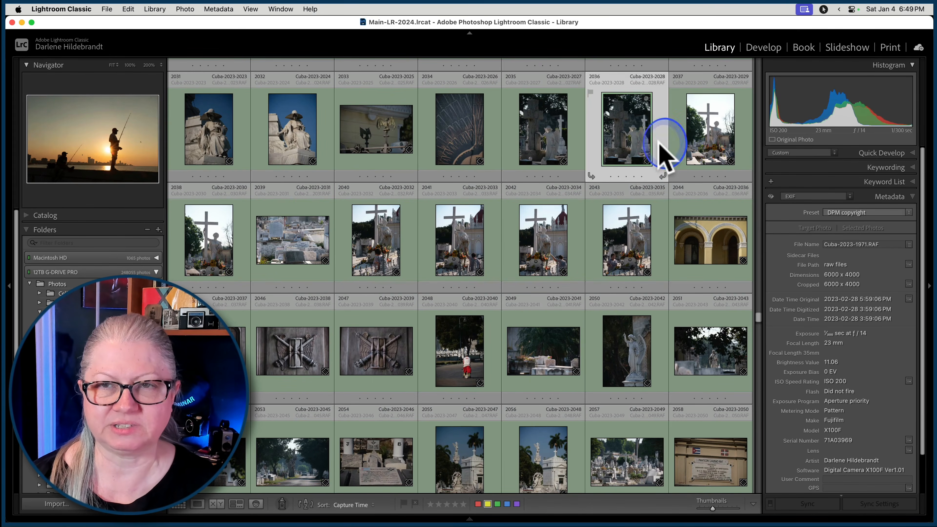
key("super+a")
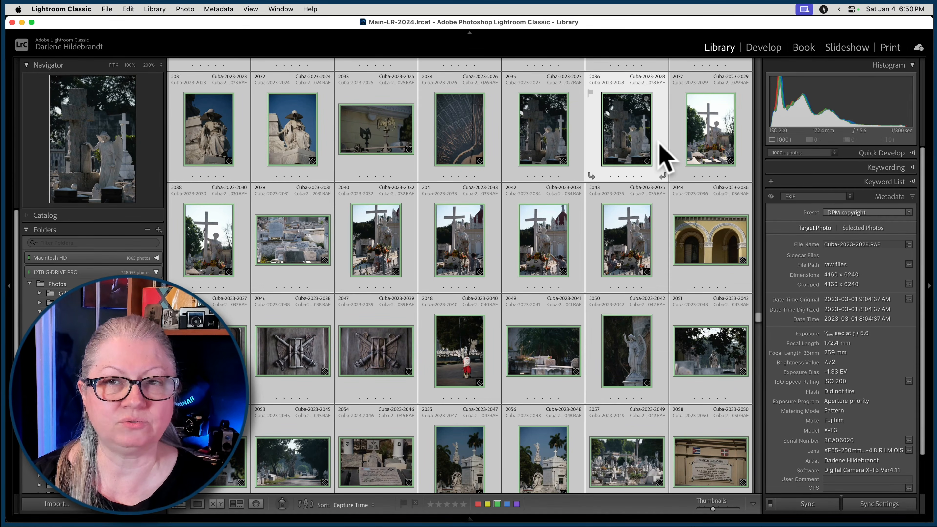
key("8")
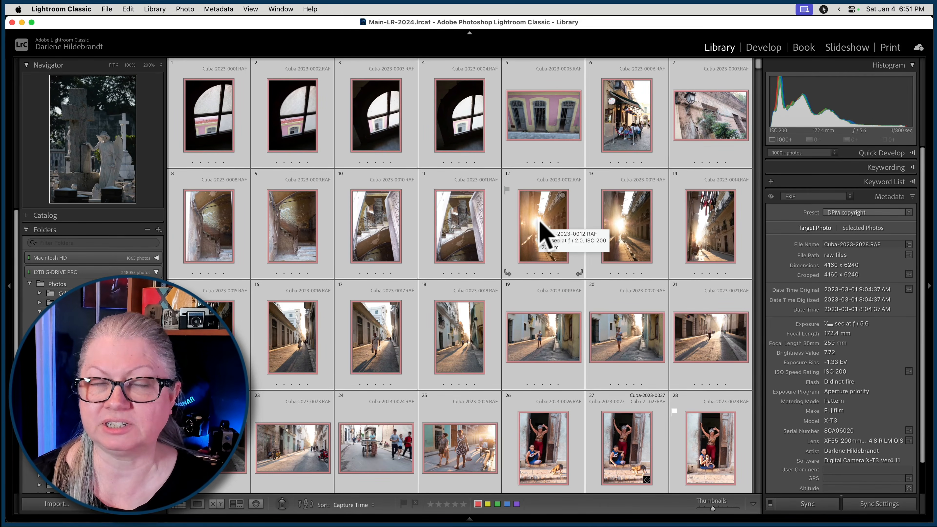
key("6")
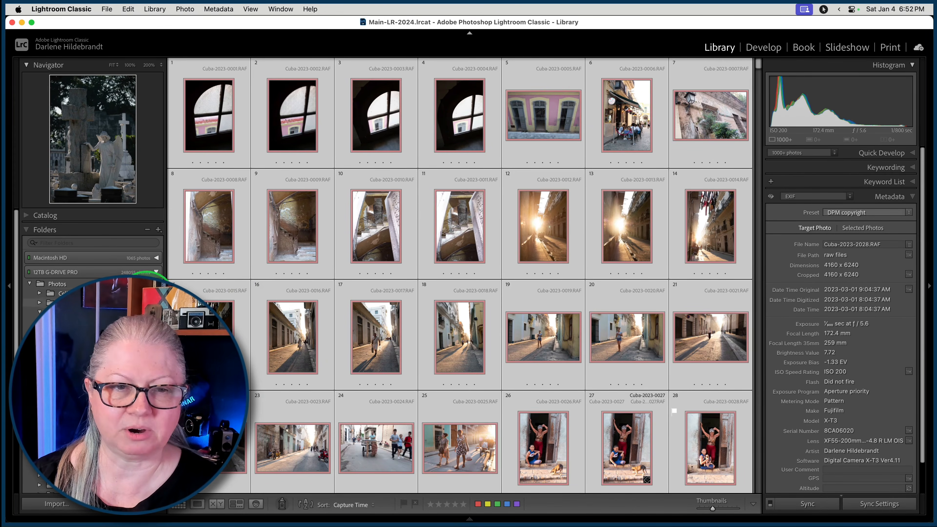
scroll(157, 264, "down", 5)
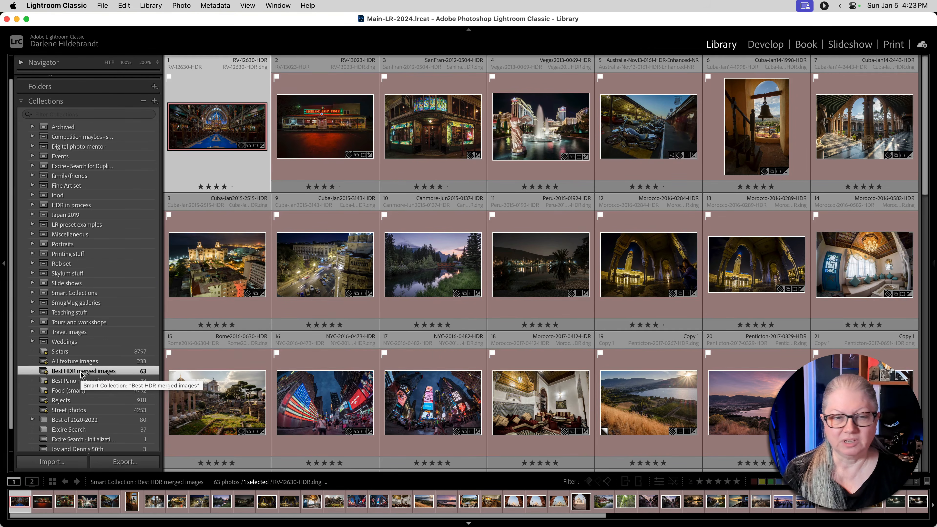
- Open the Best HDR merged images smart collection for editing, review its file type, filename, rating and pick flag rules, and save it
right_click(117, 371)
left_click(128, 411)
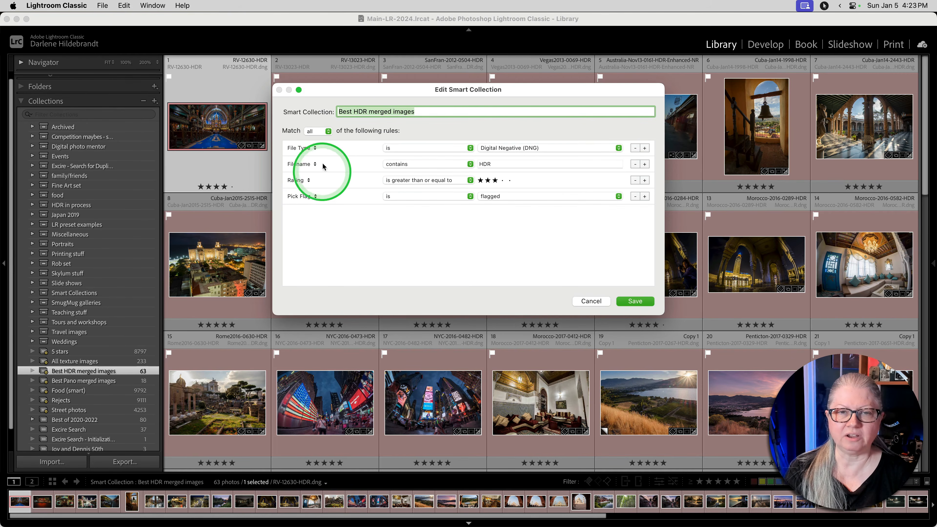
left_click(545, 148)
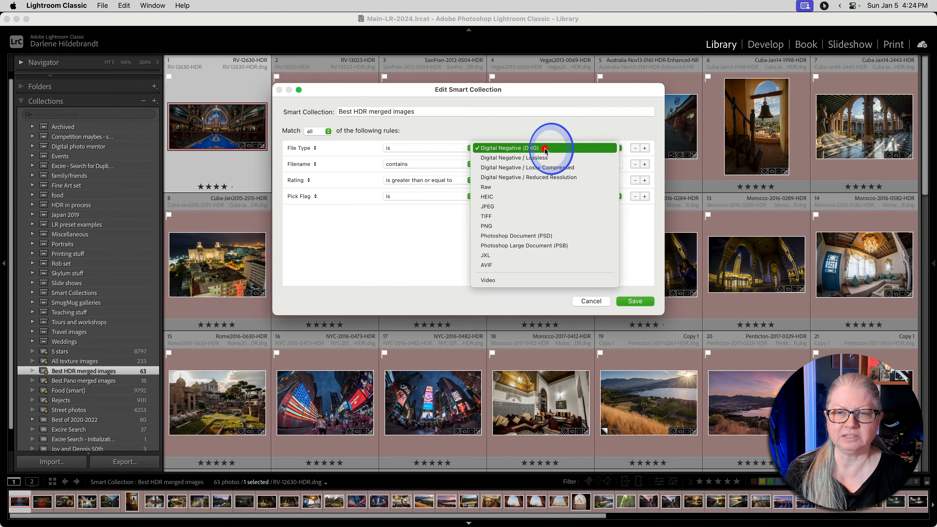
left_click(545, 148)
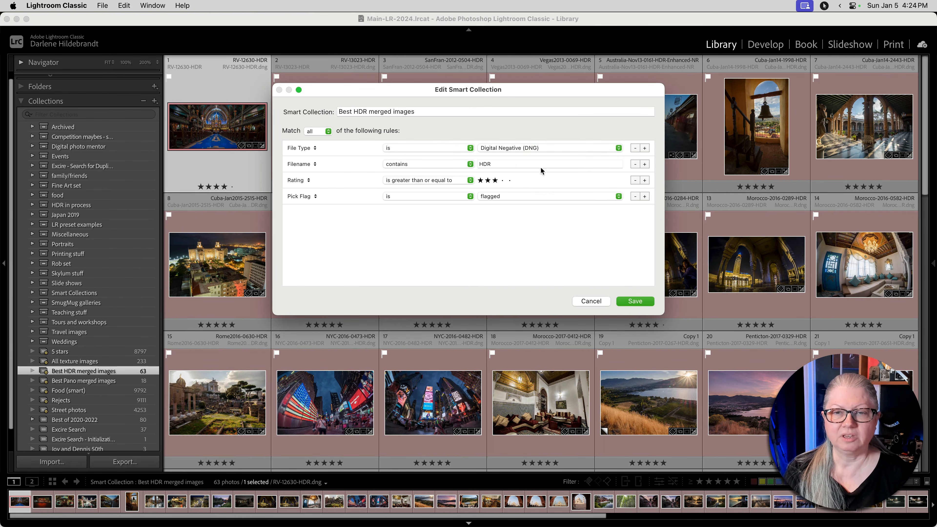
left_click(531, 177)
left_click(569, 180)
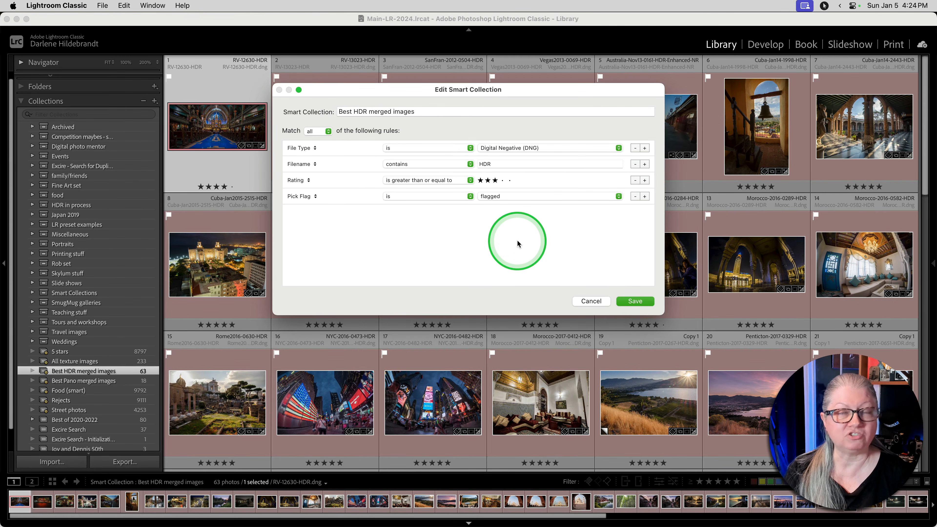
left_click(633, 300)
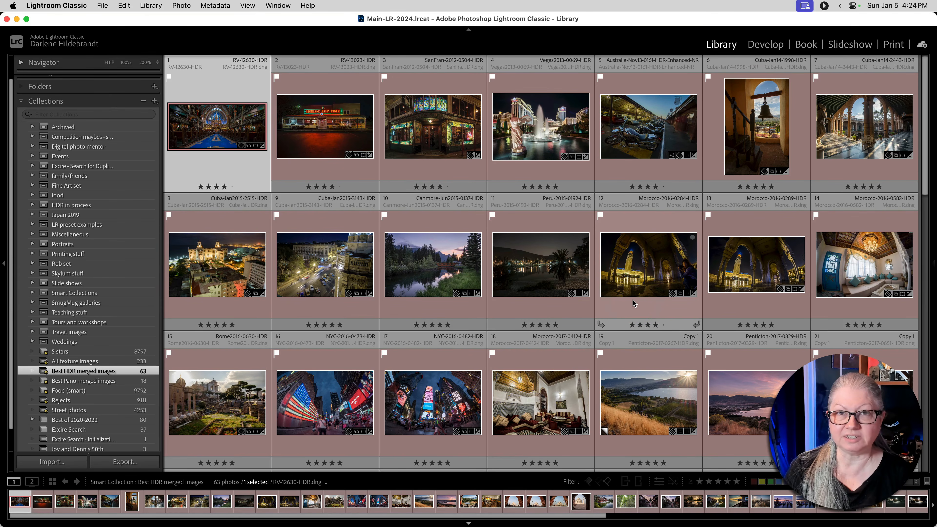
- Look through all the photos gathered in the Best HDR merged images collection, from the first row to the last and back
scroll(583, 218, "down", 5)
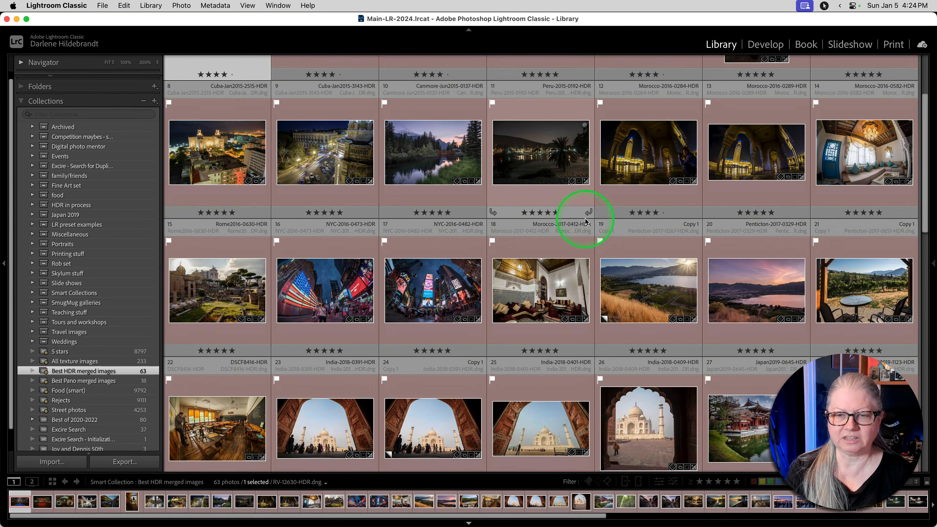
scroll(586, 221, "down", 6)
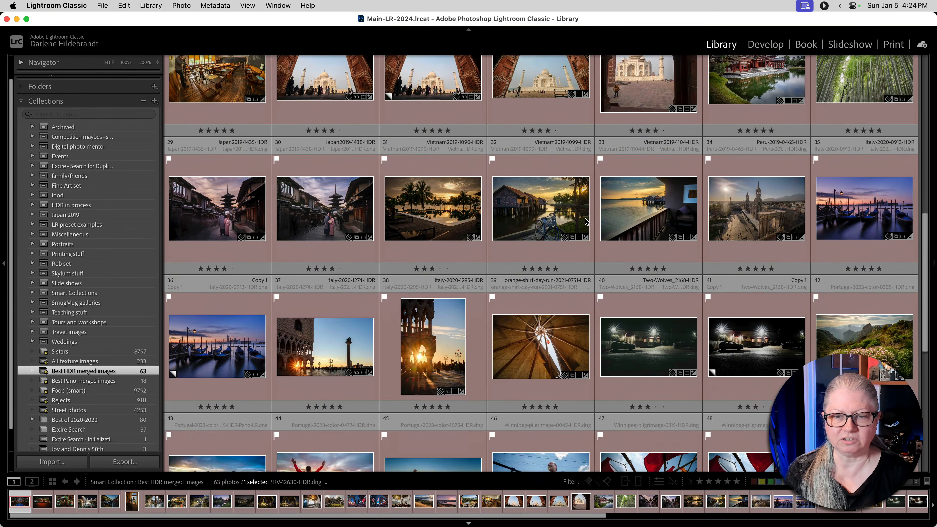
scroll(586, 222, "down", 7)
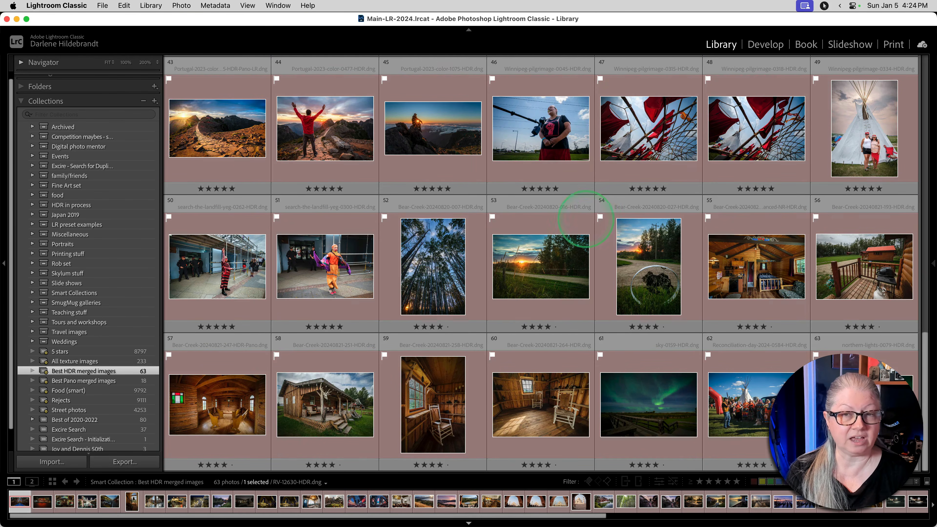
key("j")
scroll(585, 219, "up", 18)
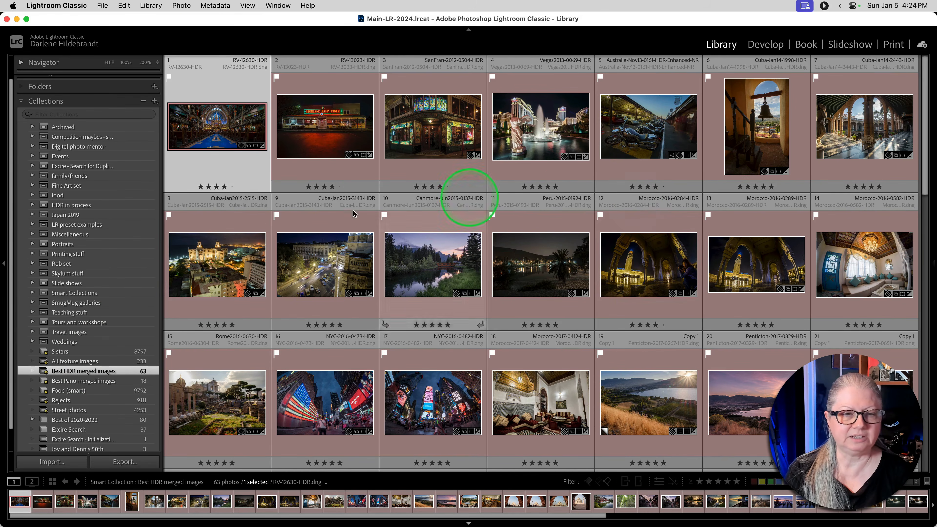
- Show the Best Pano merged images smart collection, review its file type, filename and pick flag rules, and close them without saving
left_click(83, 383)
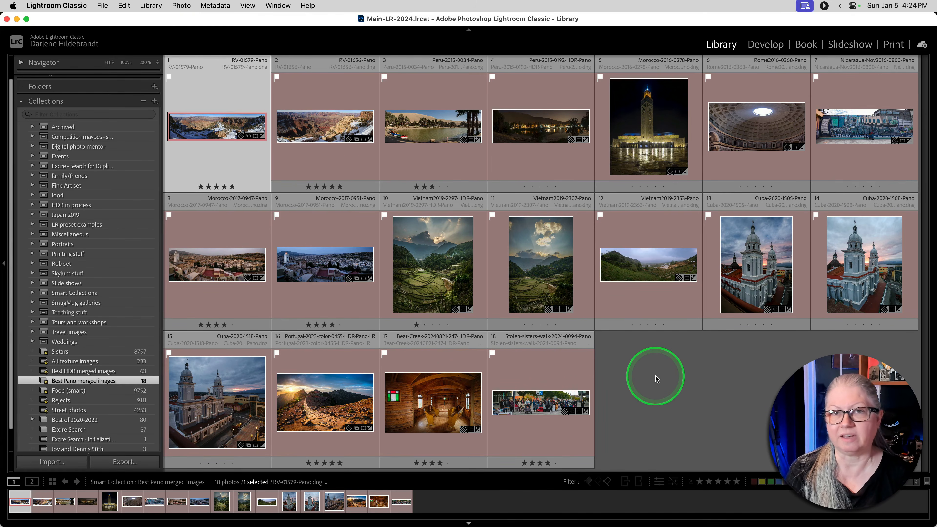
right_click(127, 380)
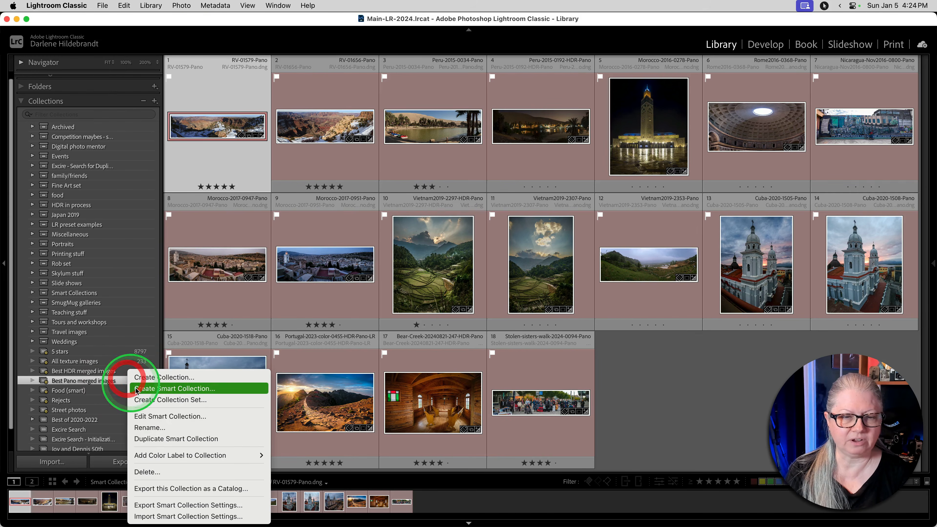
left_click(149, 416)
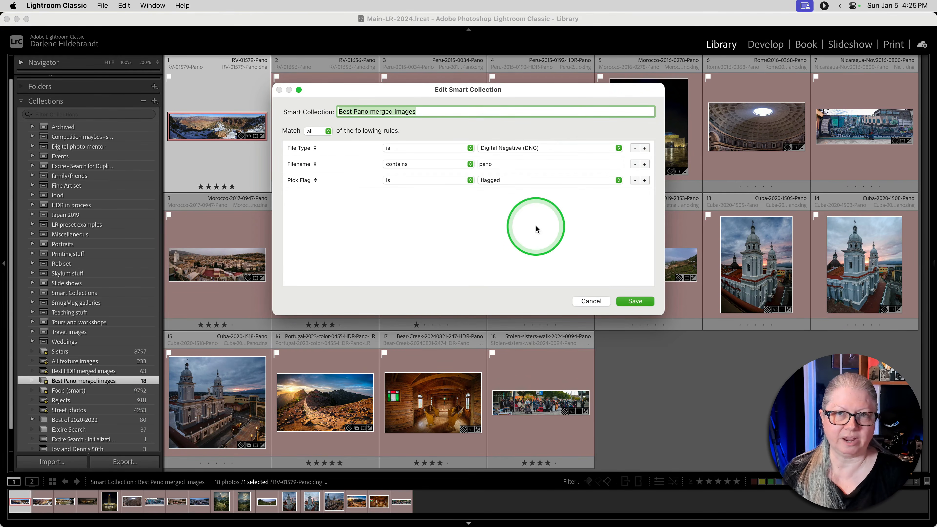
key("Escape")
left_click(642, 358)
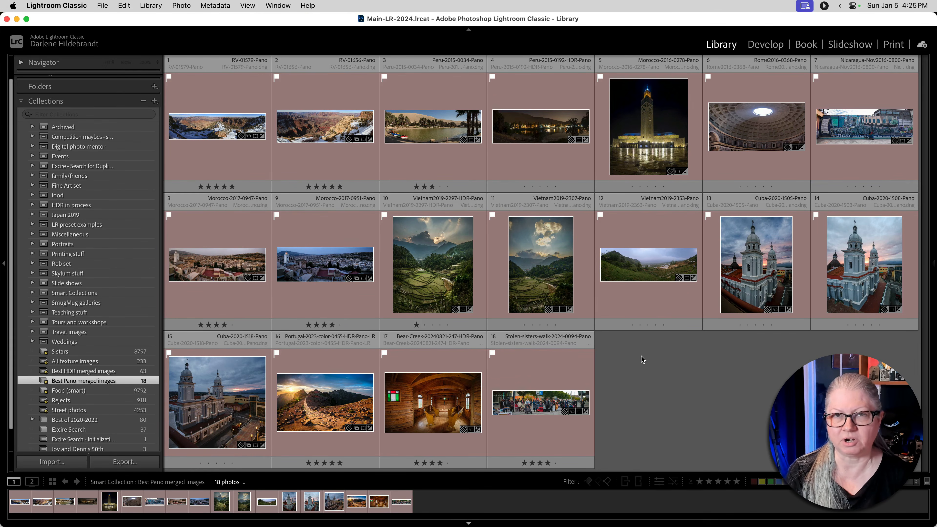
left_click(409, 414)
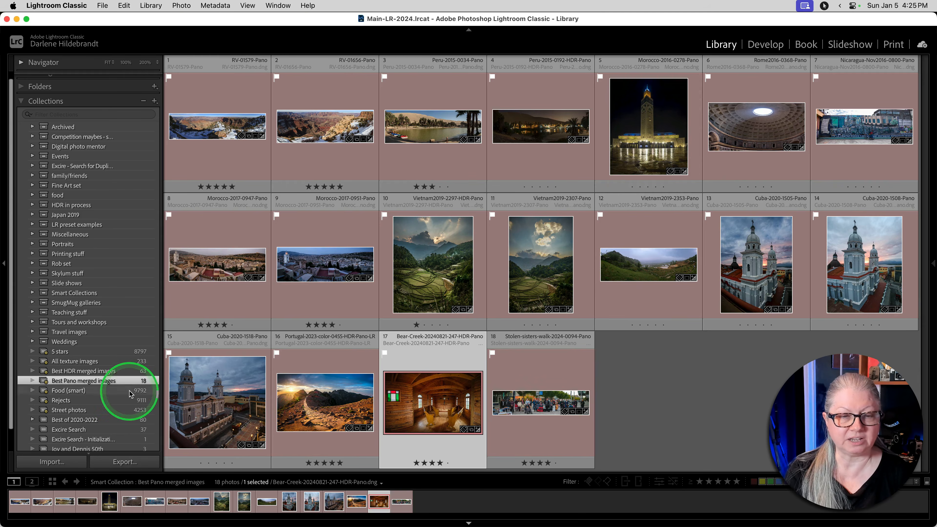
left_click(94, 371)
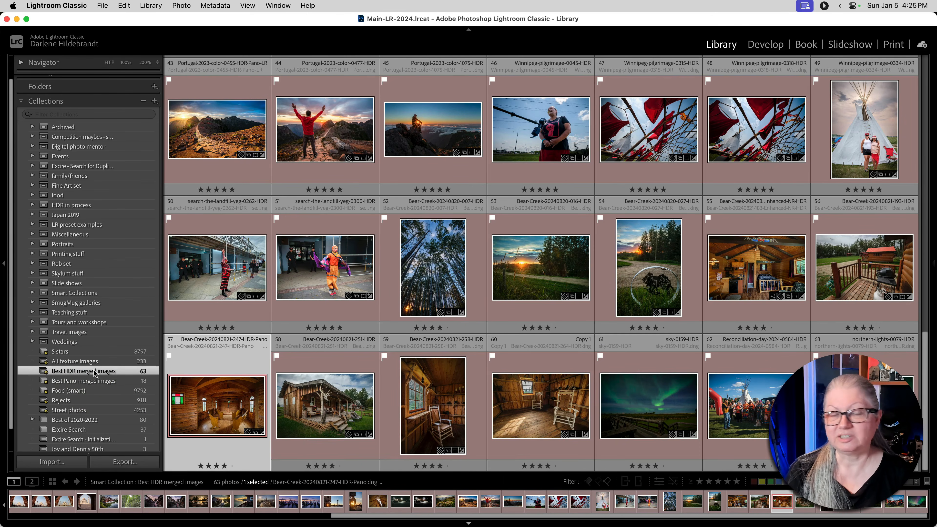